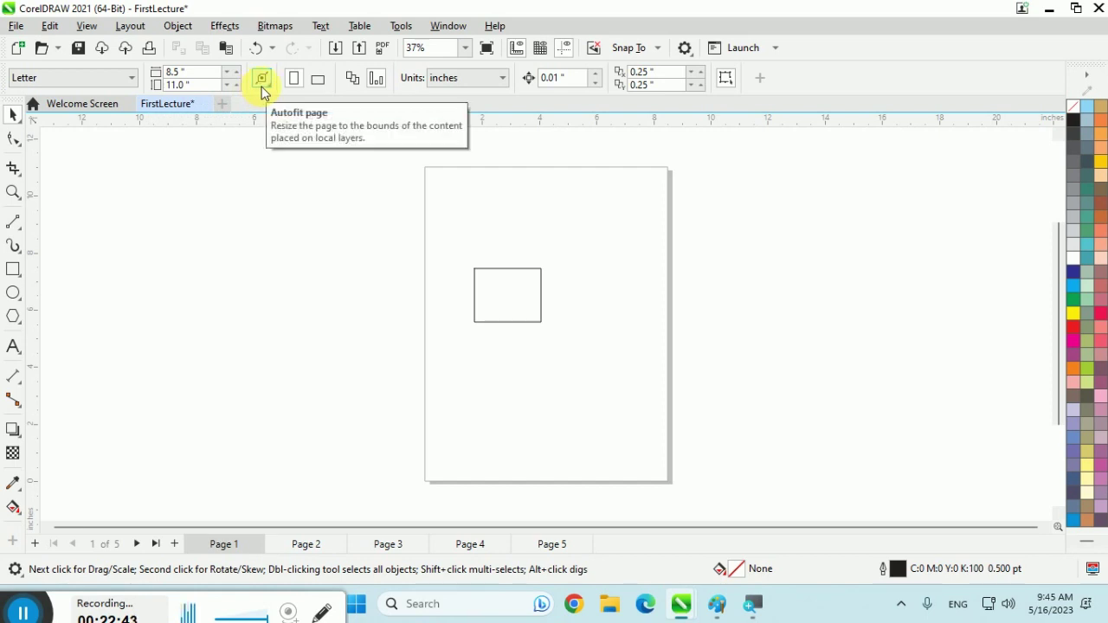
Autofit page 1 to the bounds of its rectangle with a 0.0 inch margin
{"action": "left_click", "coordinate": [263, 90]}
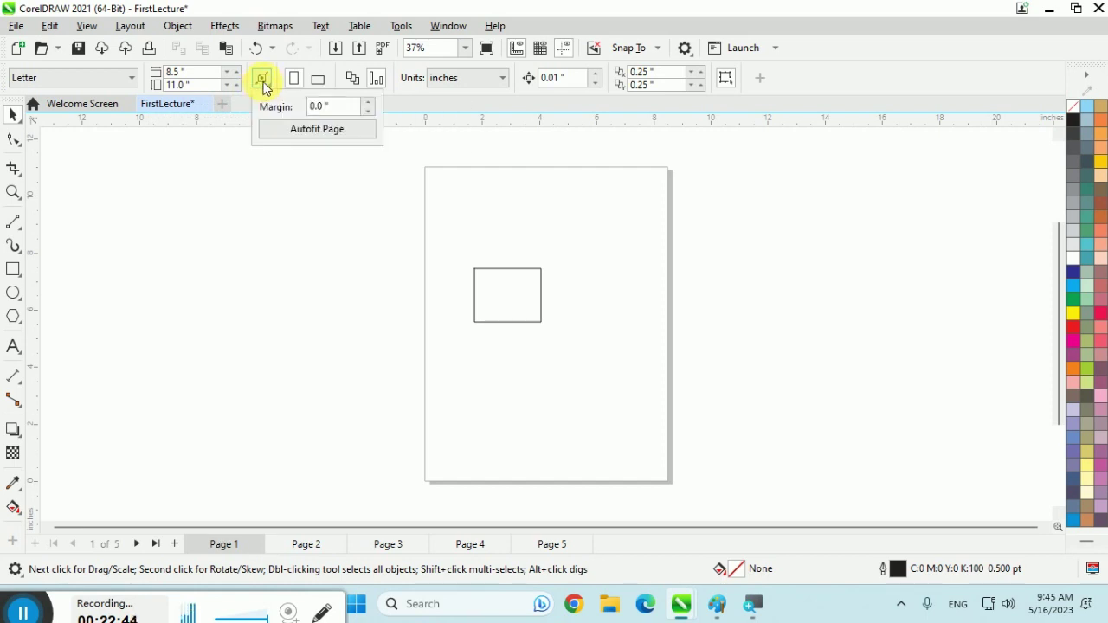
{"action": "left_click", "coordinate": [282, 127]}
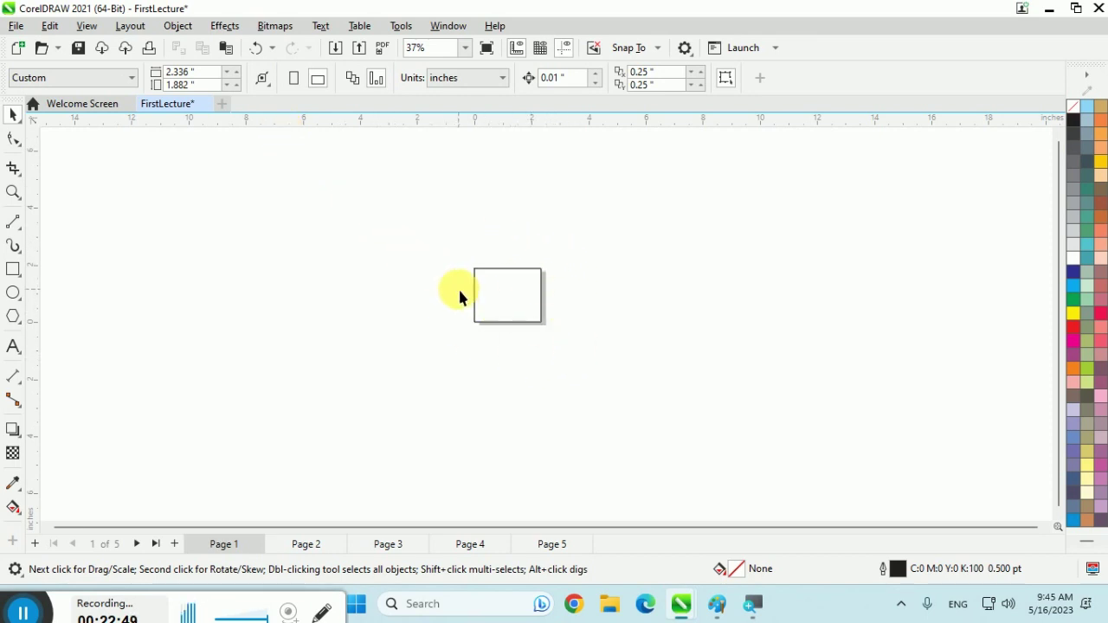
{"action": "left_click", "coordinate": [260, 81]}
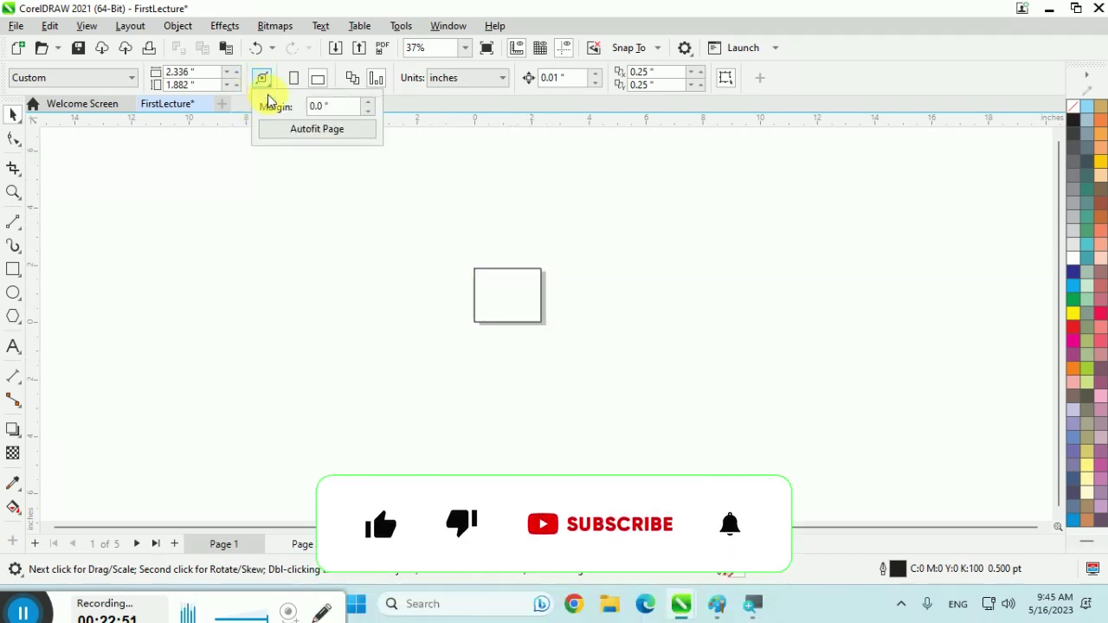
{"action": "left_click", "coordinate": [284, 127]}
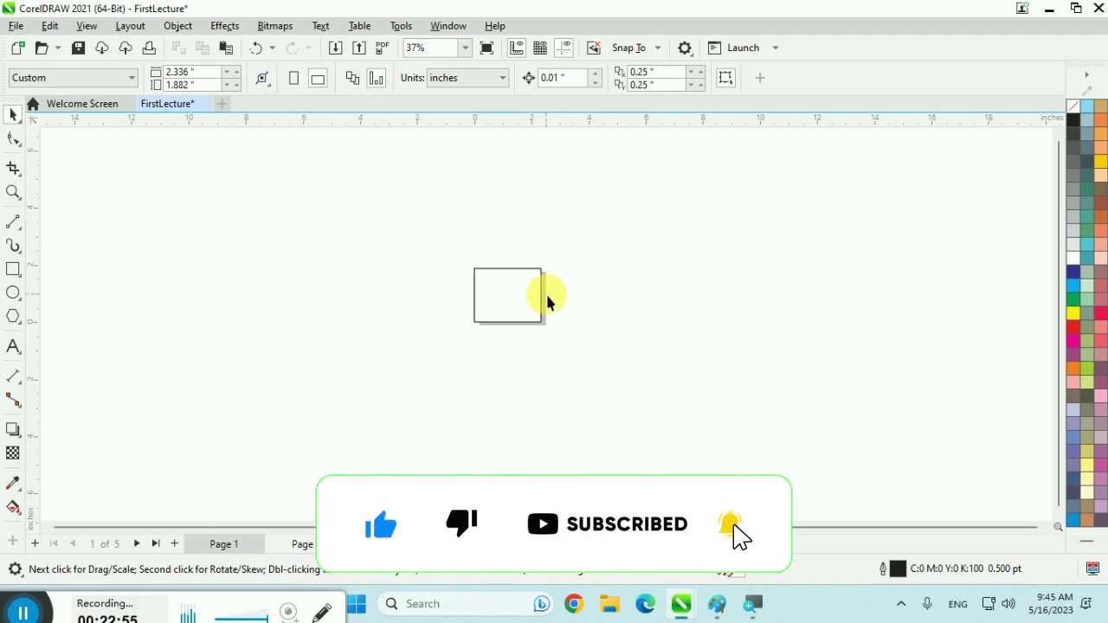
{"action": "key", "text": "shift+F4"}
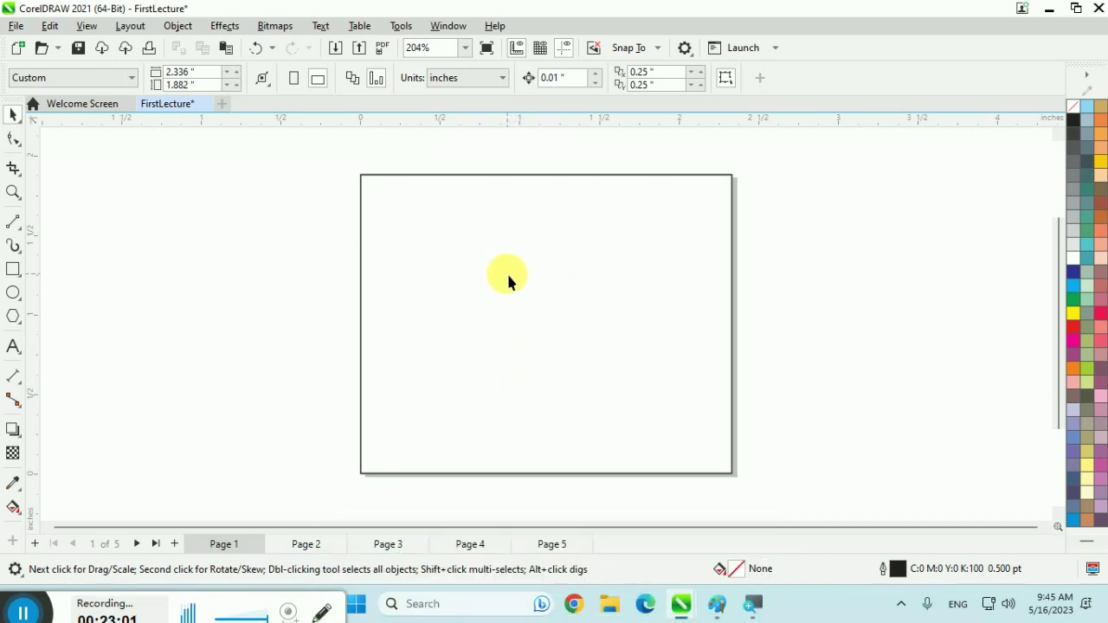
Magnify an area inside the page with the Zoom tool and zoom back out to the whole page
{"action": "key", "text": "z"}
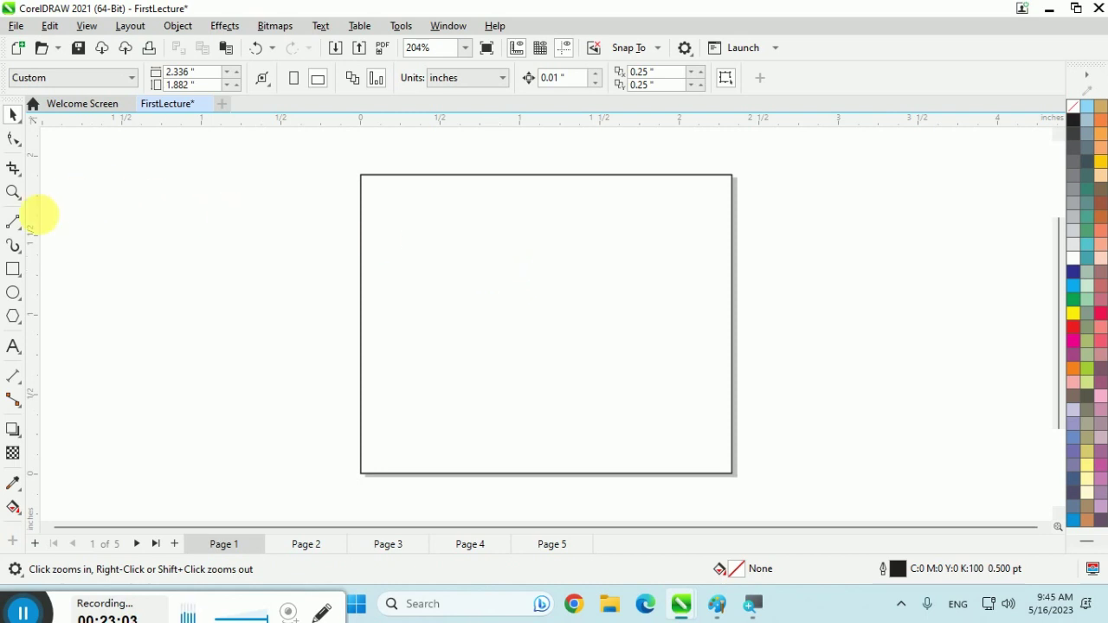
{"action": "left_click", "coordinate": [13, 192]}
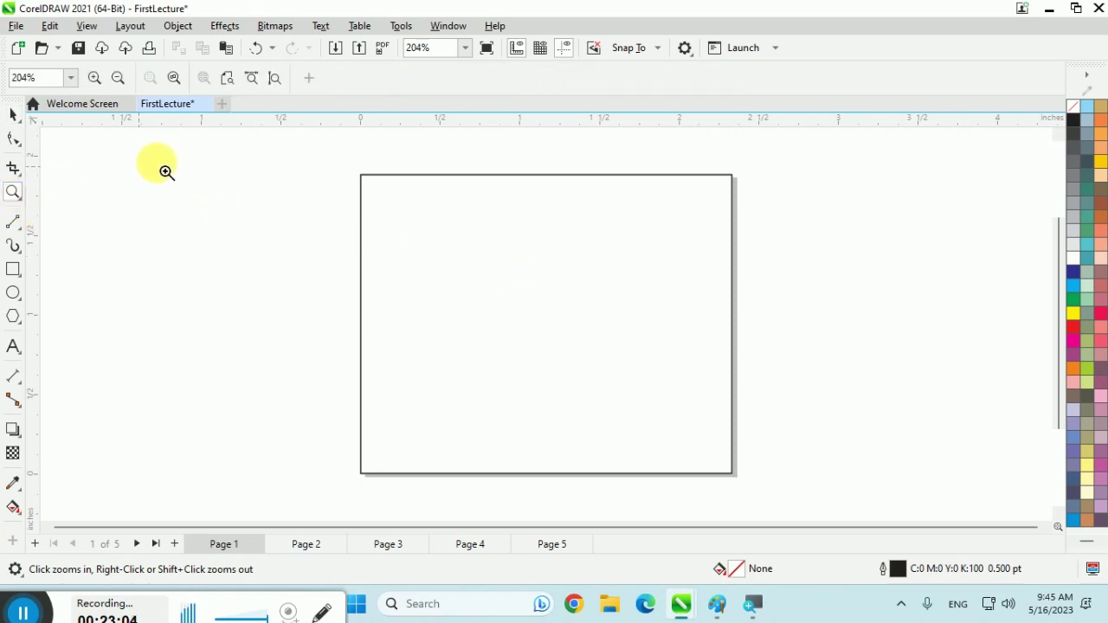
{"action": "left_click", "coordinate": [229, 81]}
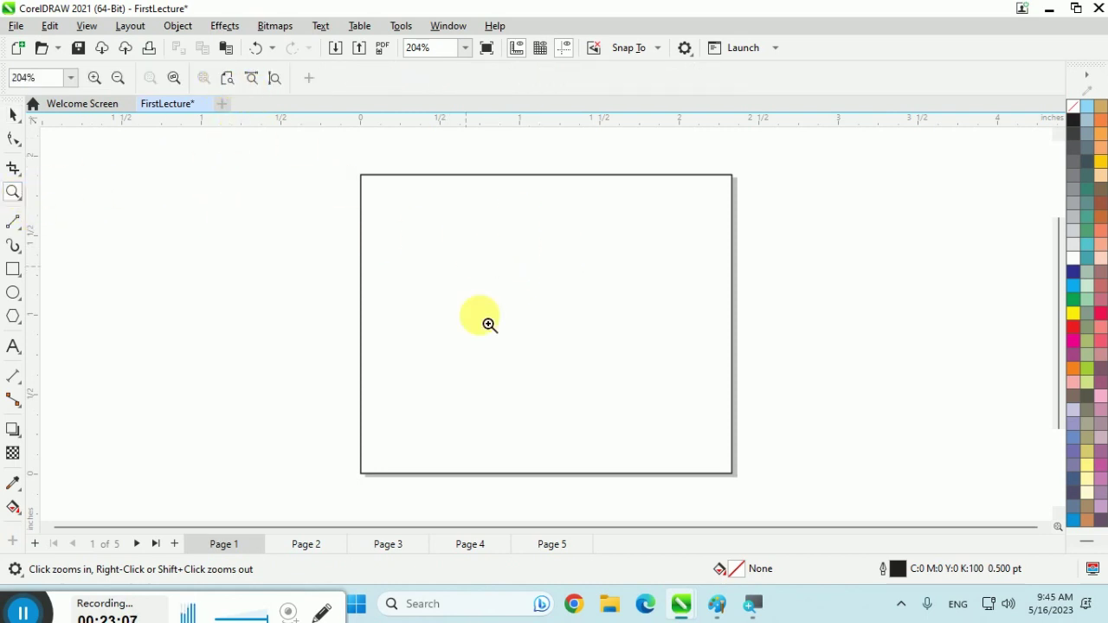
{"action": "left_click_drag", "start_coordinate": [429, 215], "coordinate": [587, 357]}
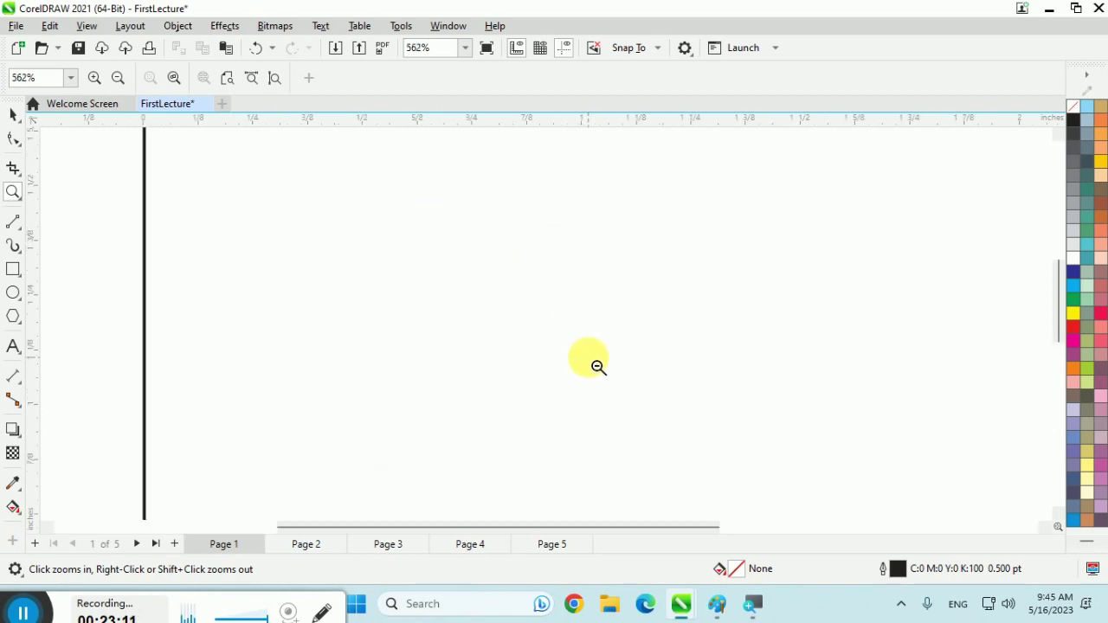
{"action": "left_click", "coordinate": [598, 367], "text": "shift"}
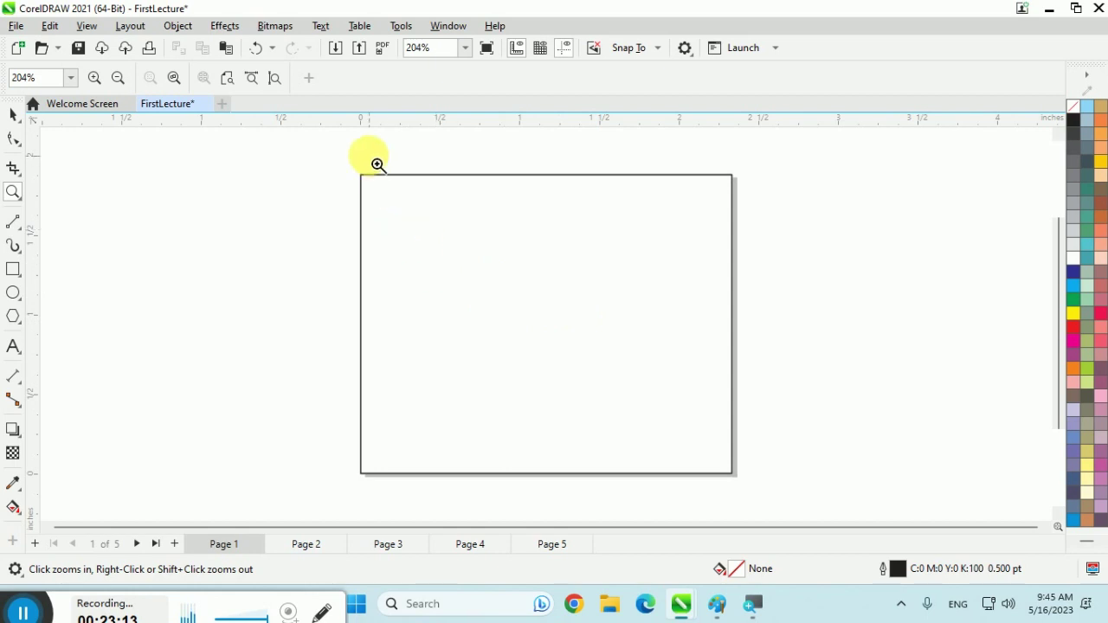
{"action": "left_click", "coordinate": [13, 114]}
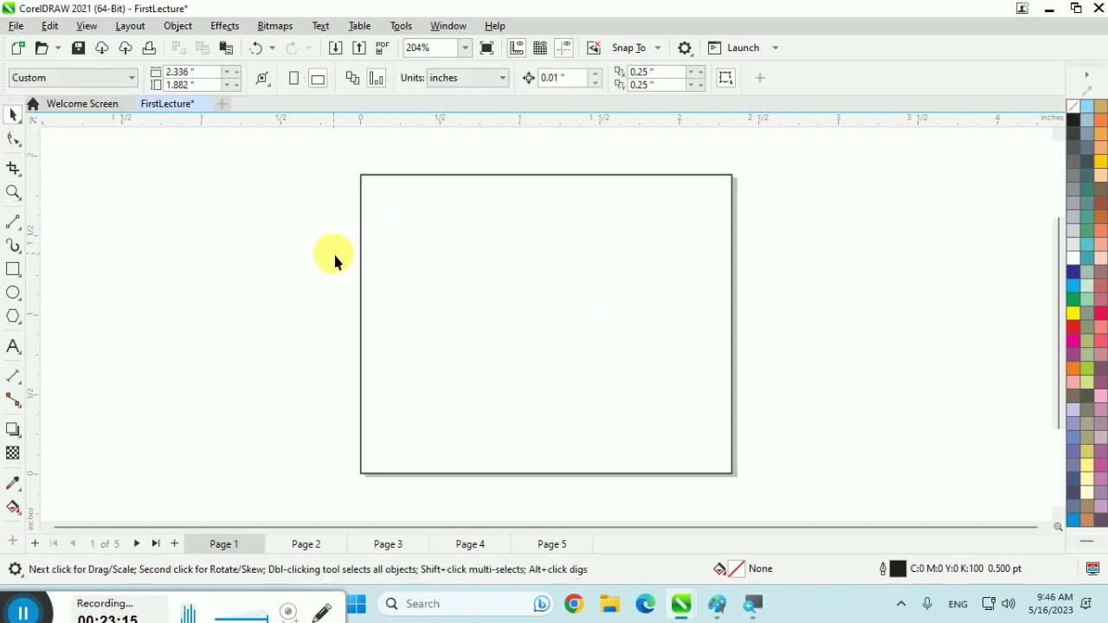
Switch page 1 to portrait orientation
{"action": "left_click", "coordinate": [296, 84]}
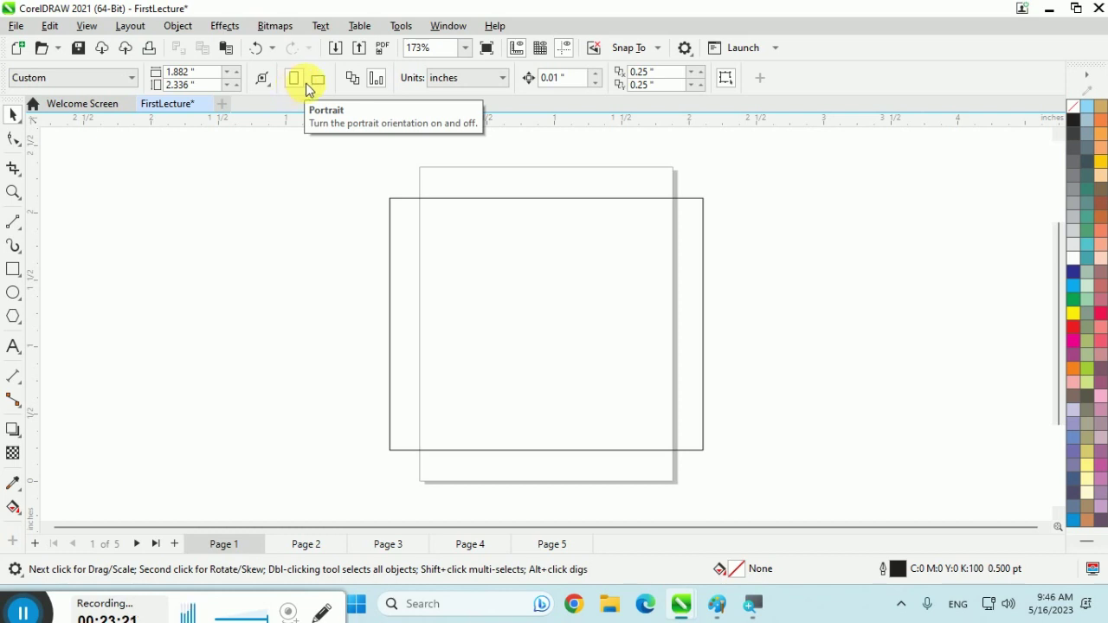
{"action": "left_click", "coordinate": [390, 219]}
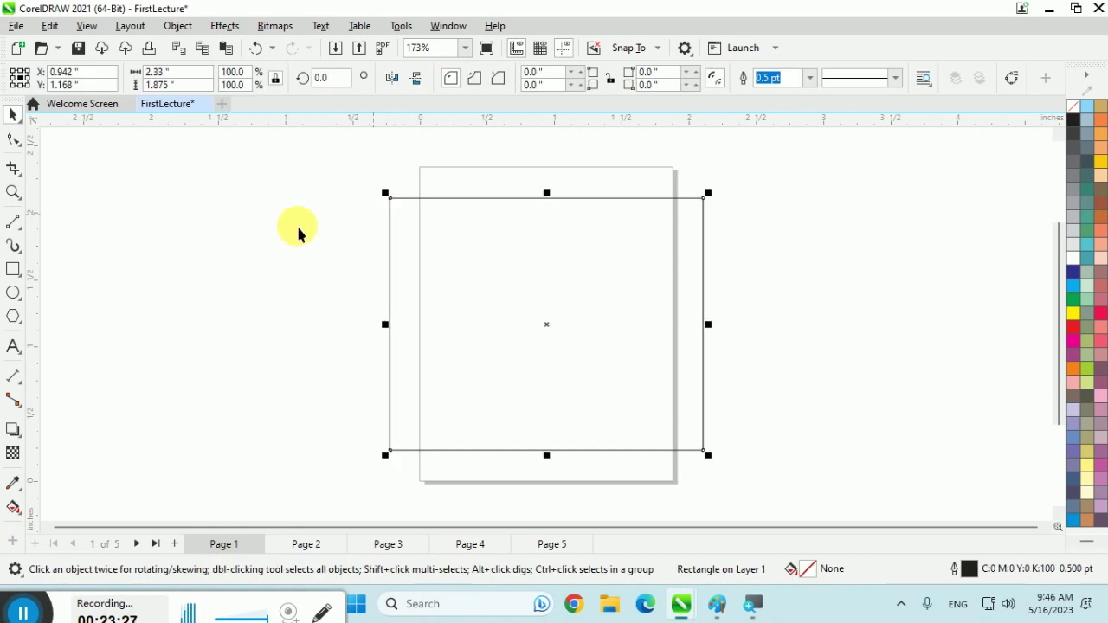
{"action": "left_click", "coordinate": [314, 149]}
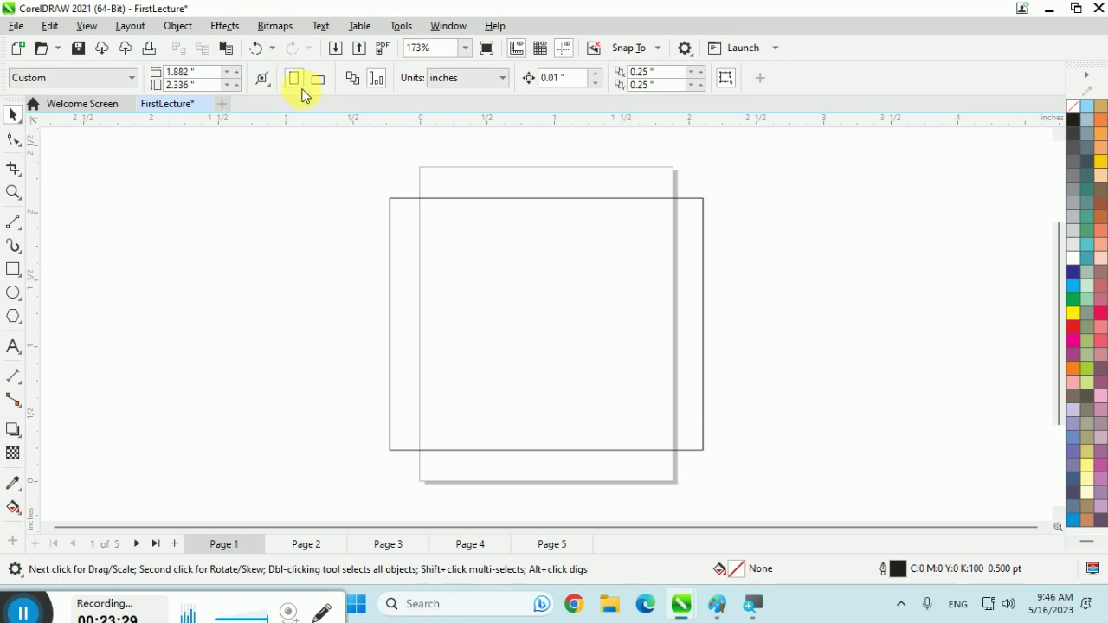
Delete the rectangle from page 1 and set the page size to Letter
{"action": "left_click", "coordinate": [415, 232]}
{"action": "left_click", "coordinate": [321, 141]}
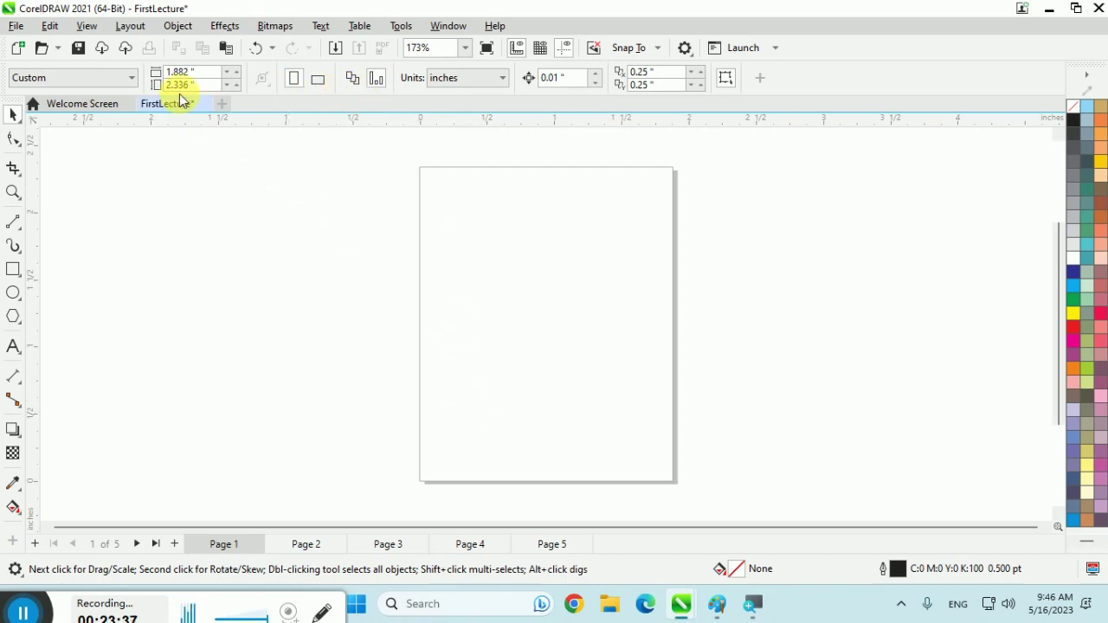
{"action": "left_click", "coordinate": [130, 78]}
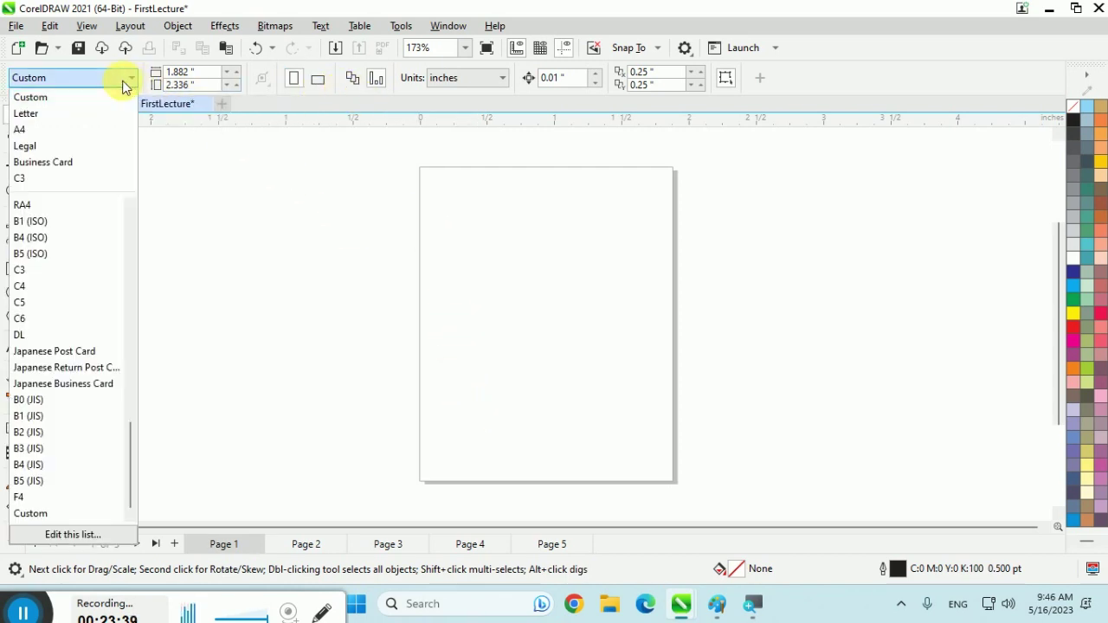
{"action": "left_click", "coordinate": [99, 113]}
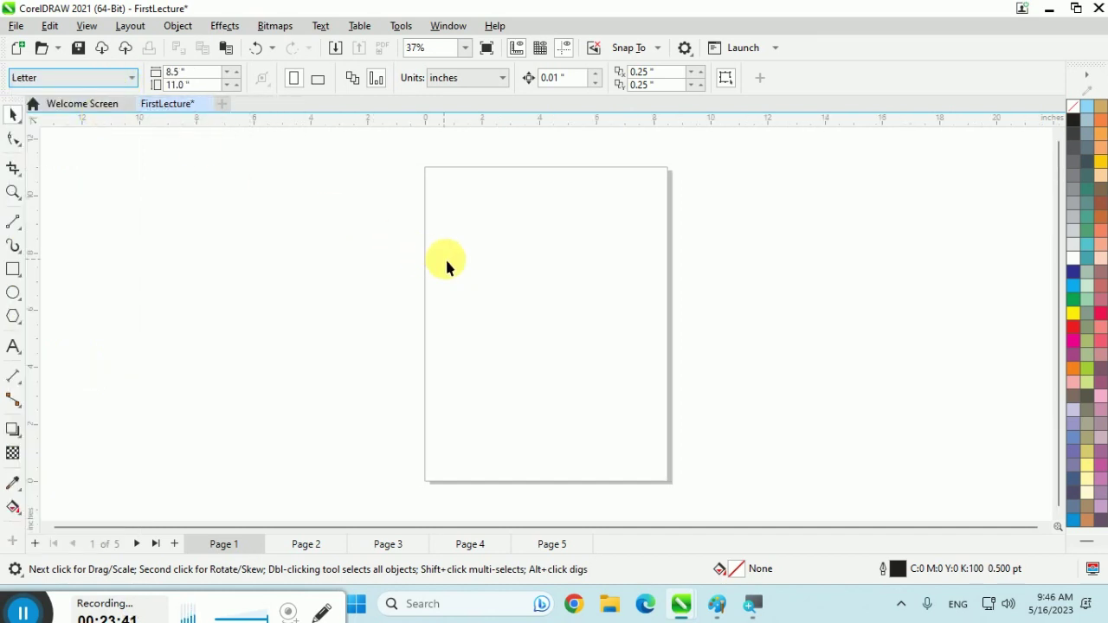
Switch page 3 alone to landscape orientation
{"action": "left_click", "coordinate": [304, 544]}
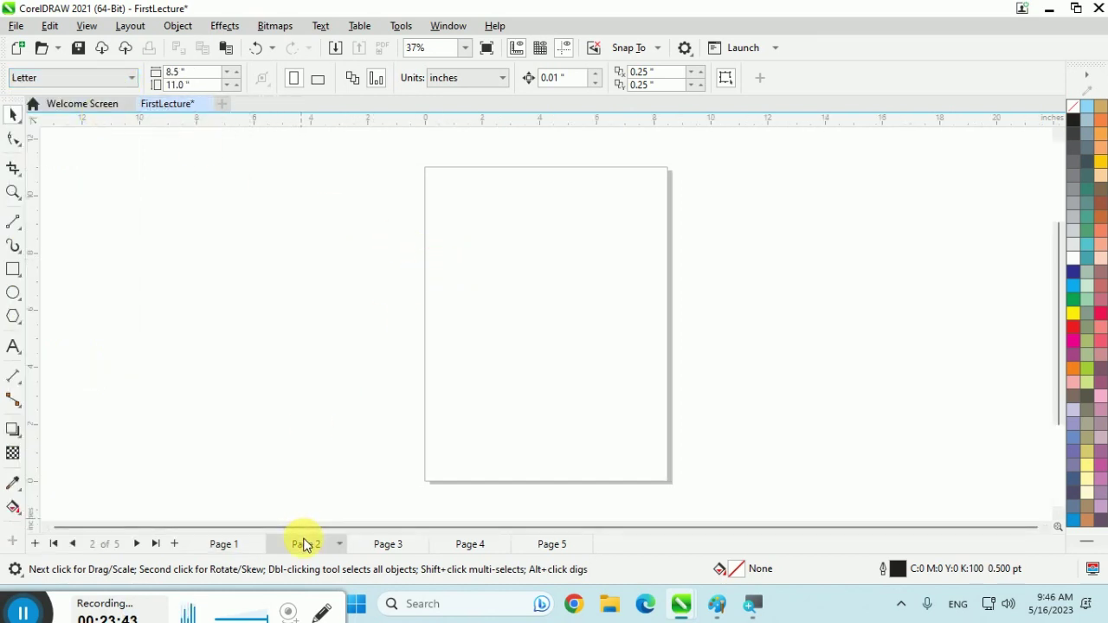
{"action": "left_click", "coordinate": [390, 544]}
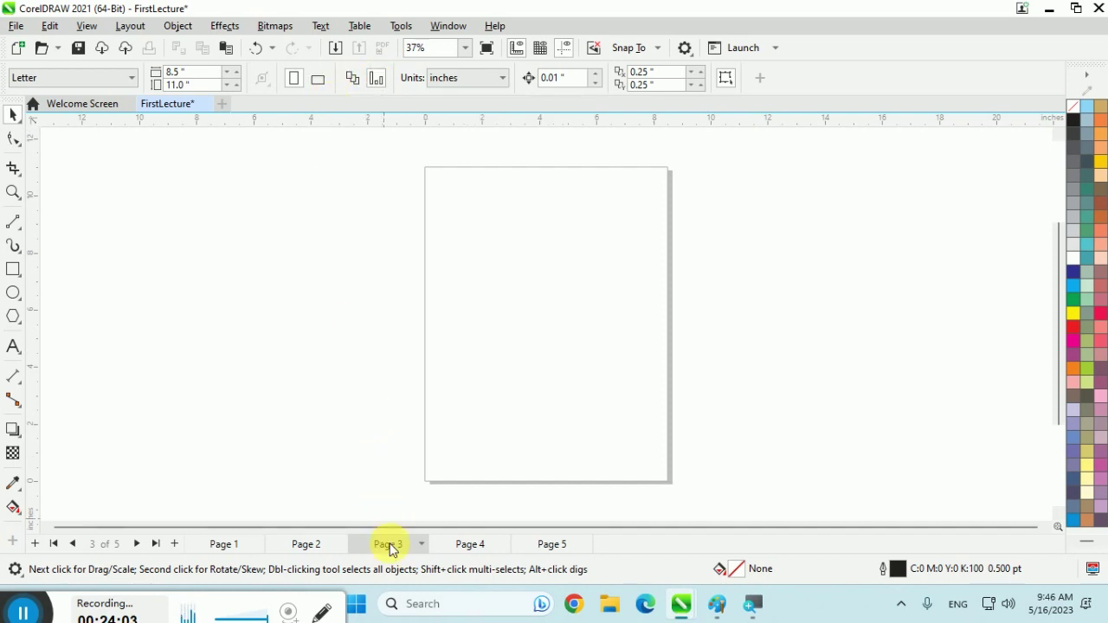
{"action": "left_click", "coordinate": [317, 79]}
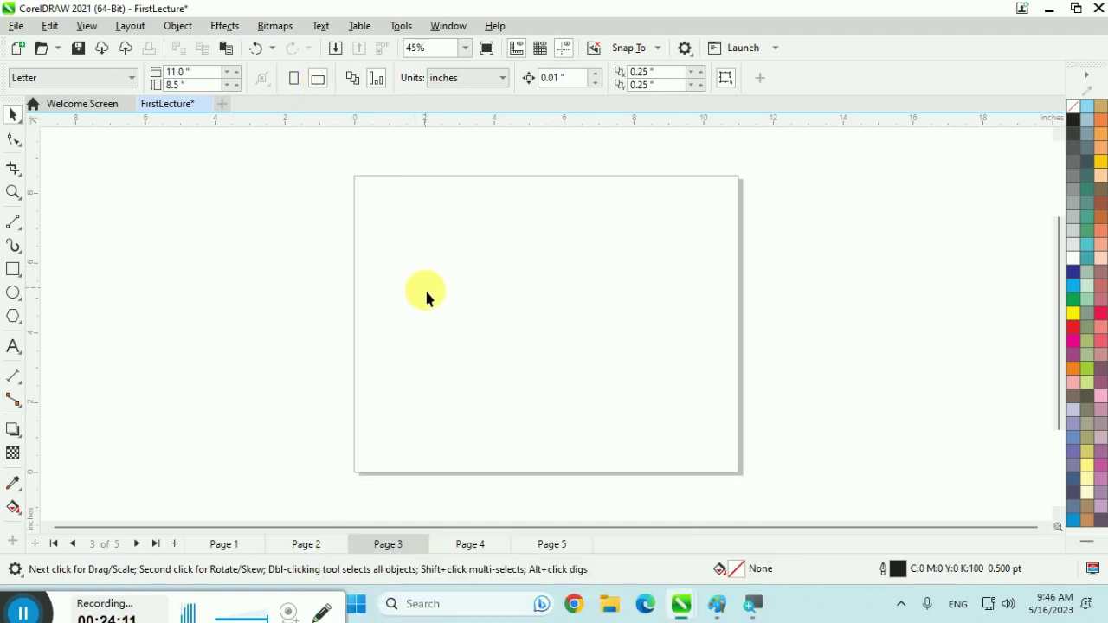
Go through pages 1, 2 and 3 to compare their orientations
{"action": "left_click", "coordinate": [223, 546]}
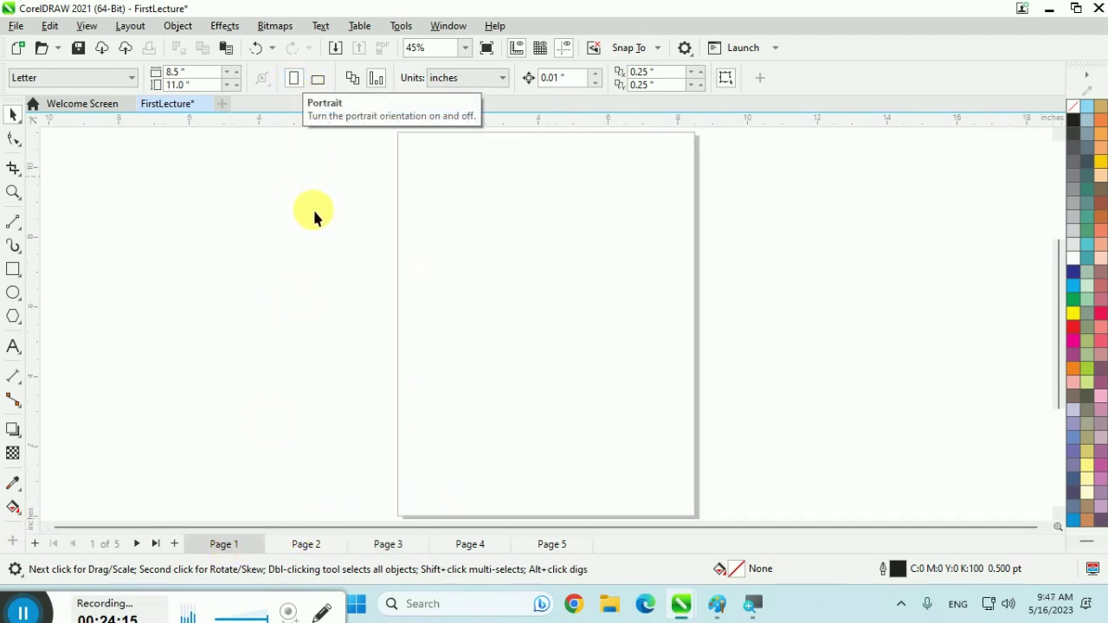
{"action": "left_click", "coordinate": [300, 540]}
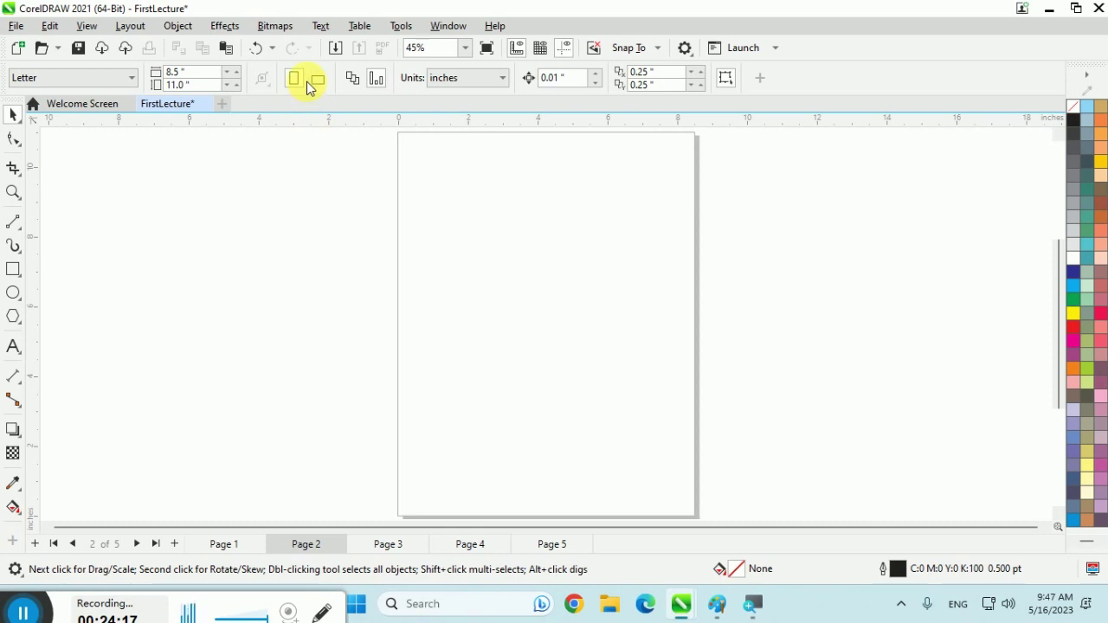
{"action": "left_click", "coordinate": [401, 545]}
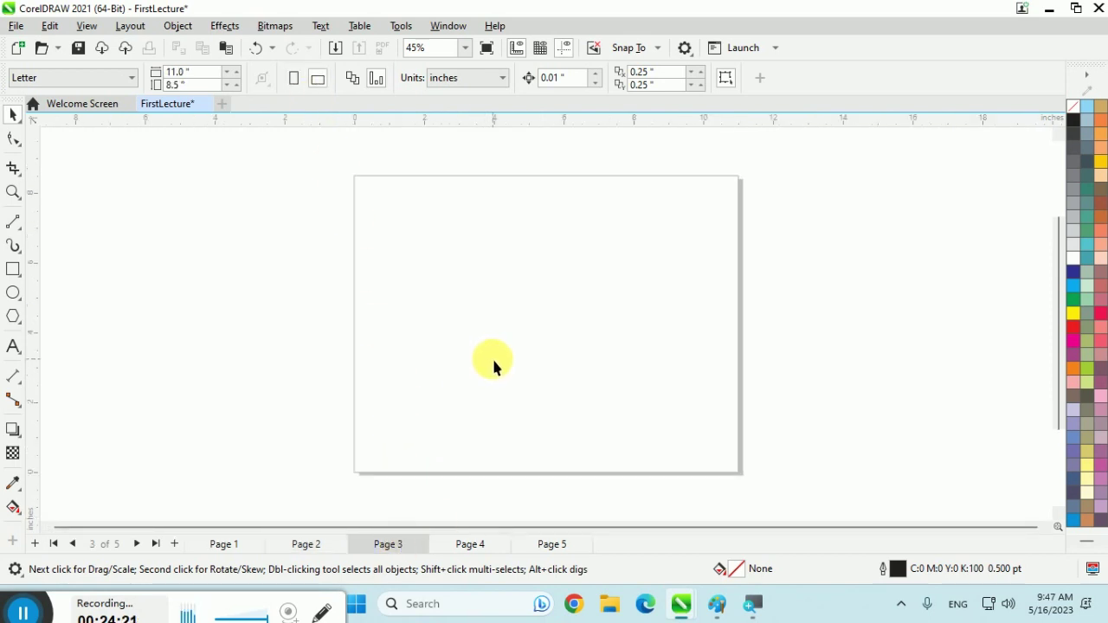
Go to page 4 and examine the available drawing units without changing them
{"action": "left_click", "coordinate": [480, 546]}
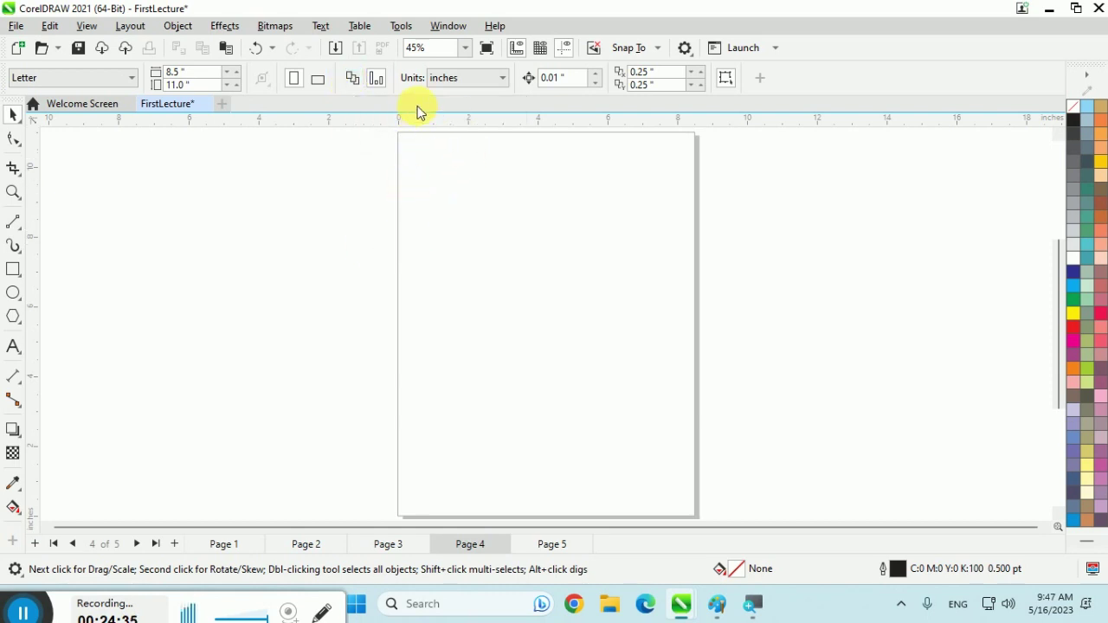
{"action": "left_click", "coordinate": [439, 84]}
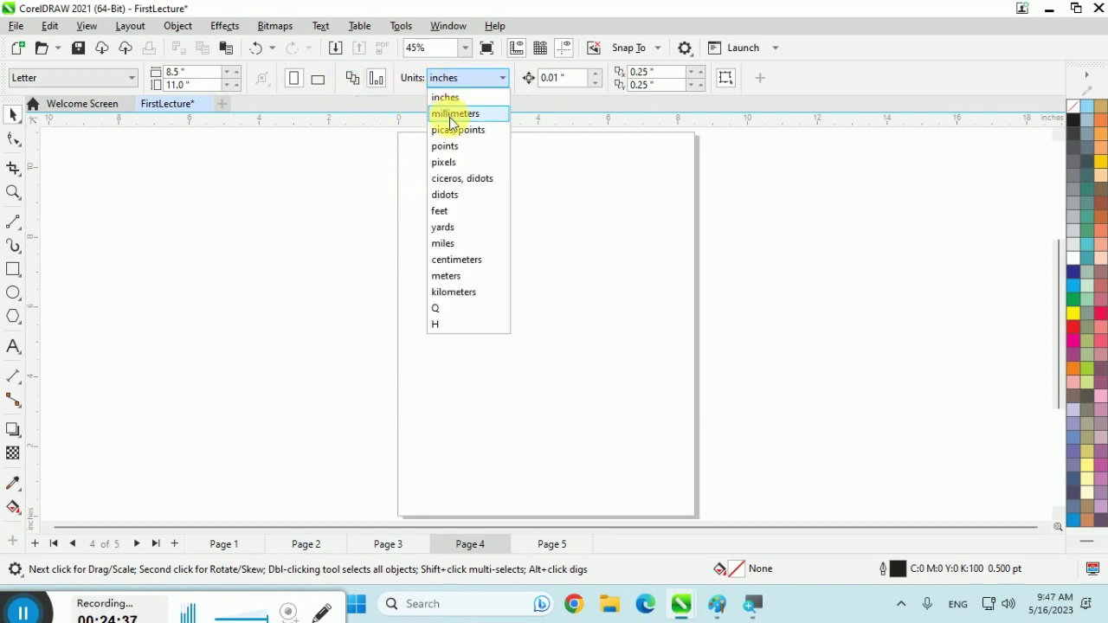
{"action": "left_click", "coordinate": [445, 82]}
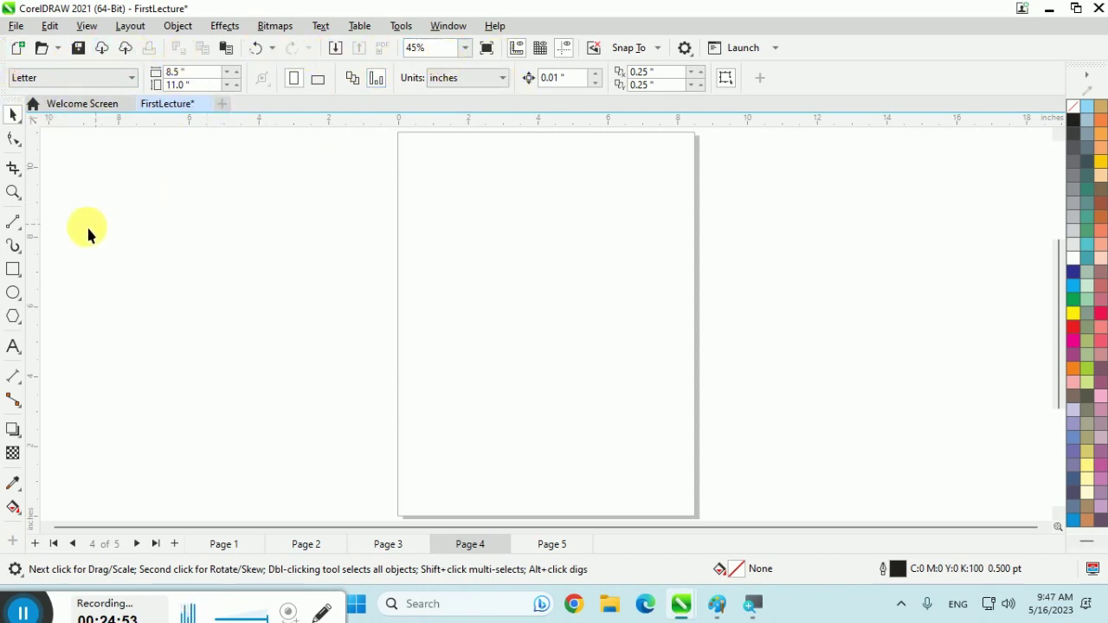
Draw a rectangle about 1.325 by 1.255 inches near the middle of page 4
{"action": "left_click", "coordinate": [14, 270]}
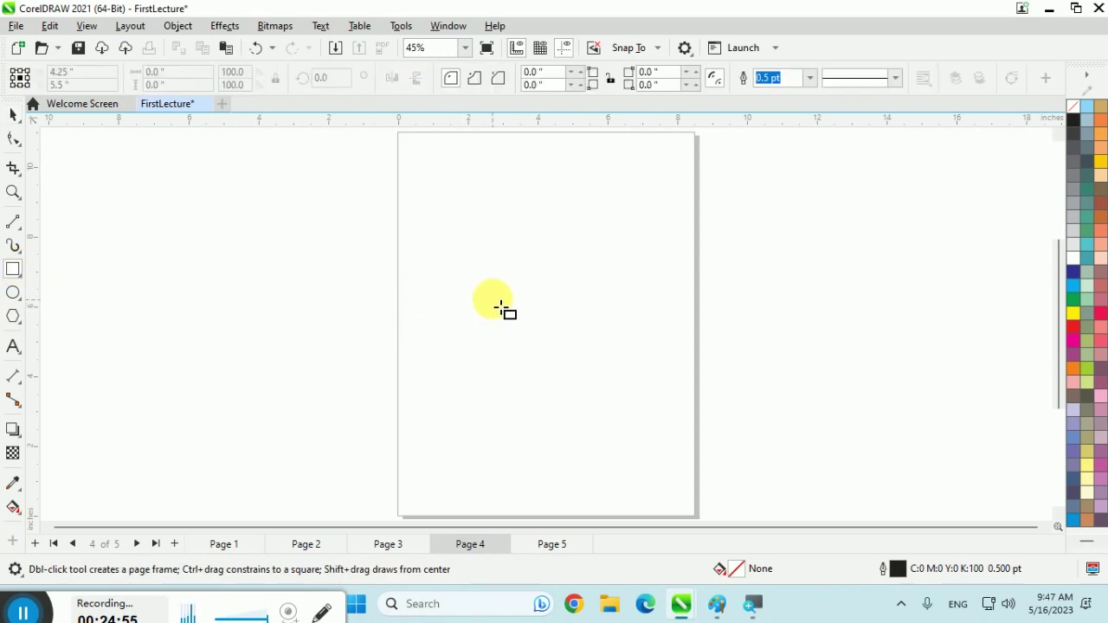
{"action": "left_click_drag", "start_coordinate": [493, 297], "coordinate": [548, 352]}
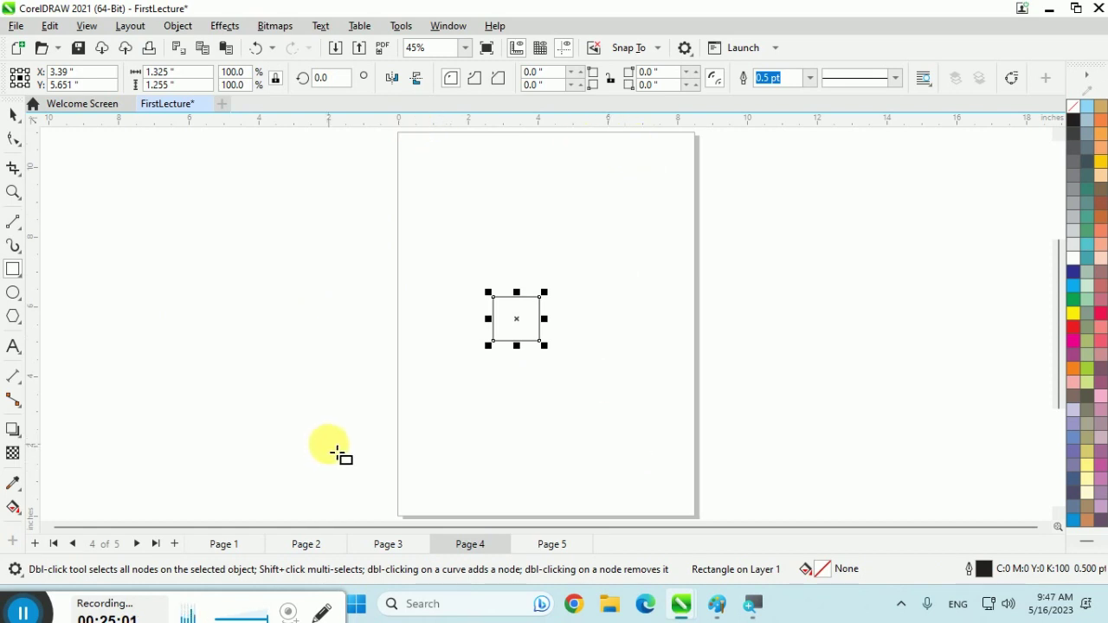
{"action": "left_click", "coordinate": [9, 114]}
Autofit page 4 to the bounds of the drawn rectangle
{"action": "left_click", "coordinate": [472, 304]}
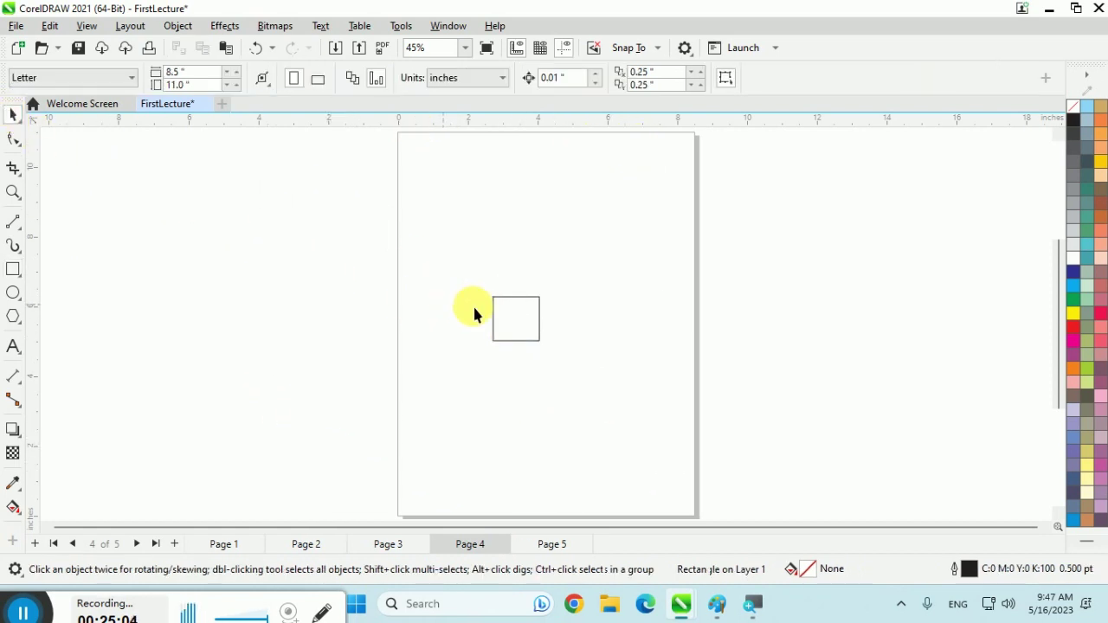
{"action": "left_click", "coordinate": [260, 83]}
{"action": "left_click", "coordinate": [291, 130]}
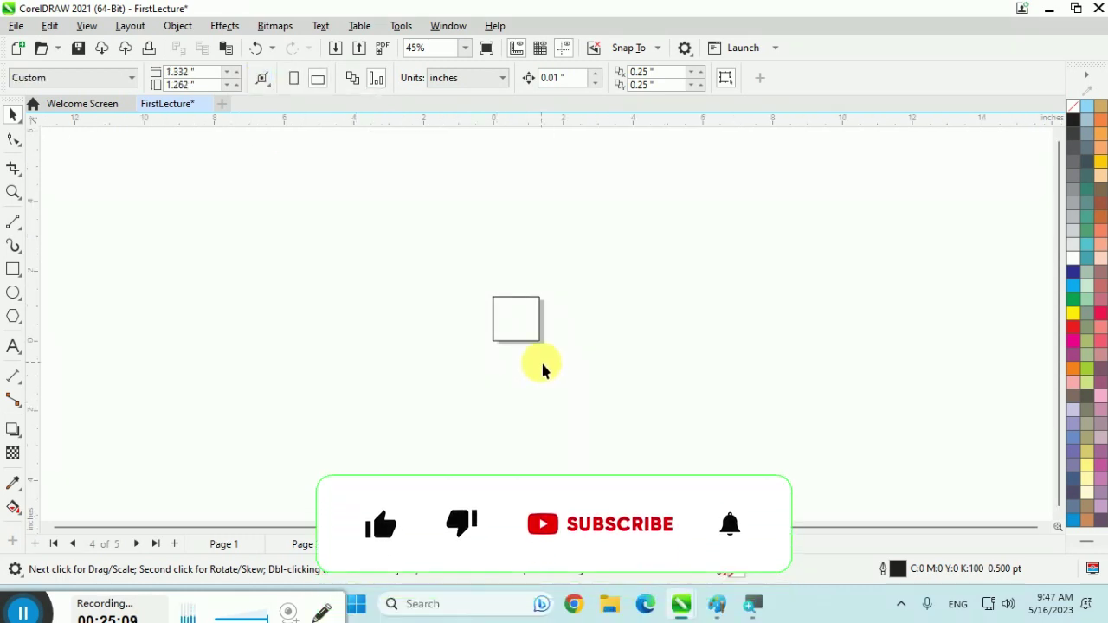
Delete the rectangle from page 4 and set the page size back to Letter
{"action": "key", "text": "Tab"}
{"action": "key", "text": "Escape"}
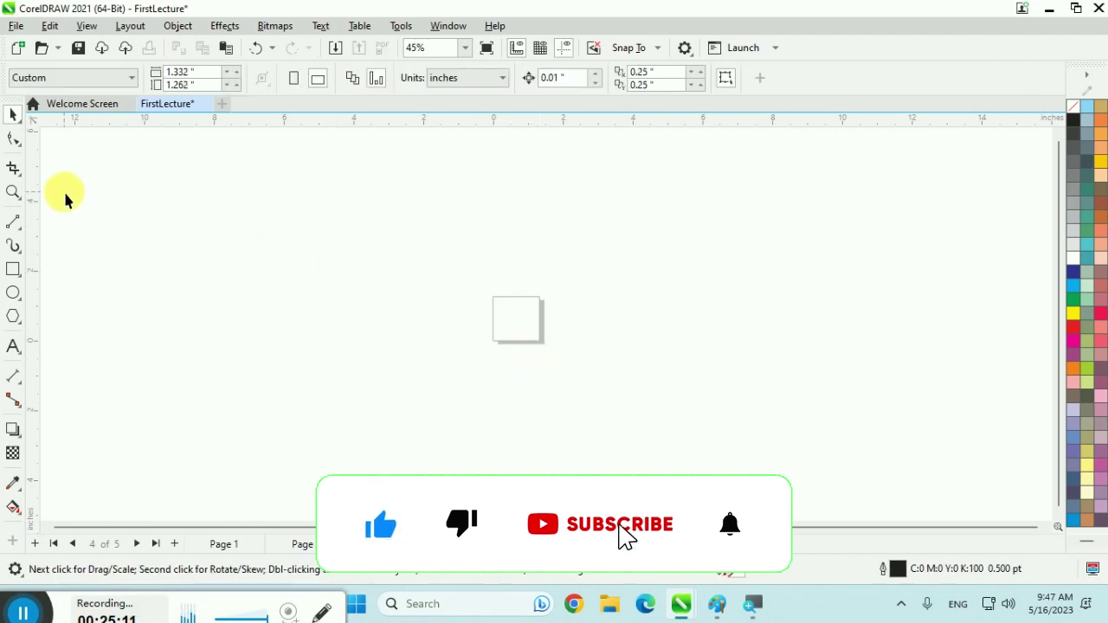
{"action": "key", "text": "shift+F4"}
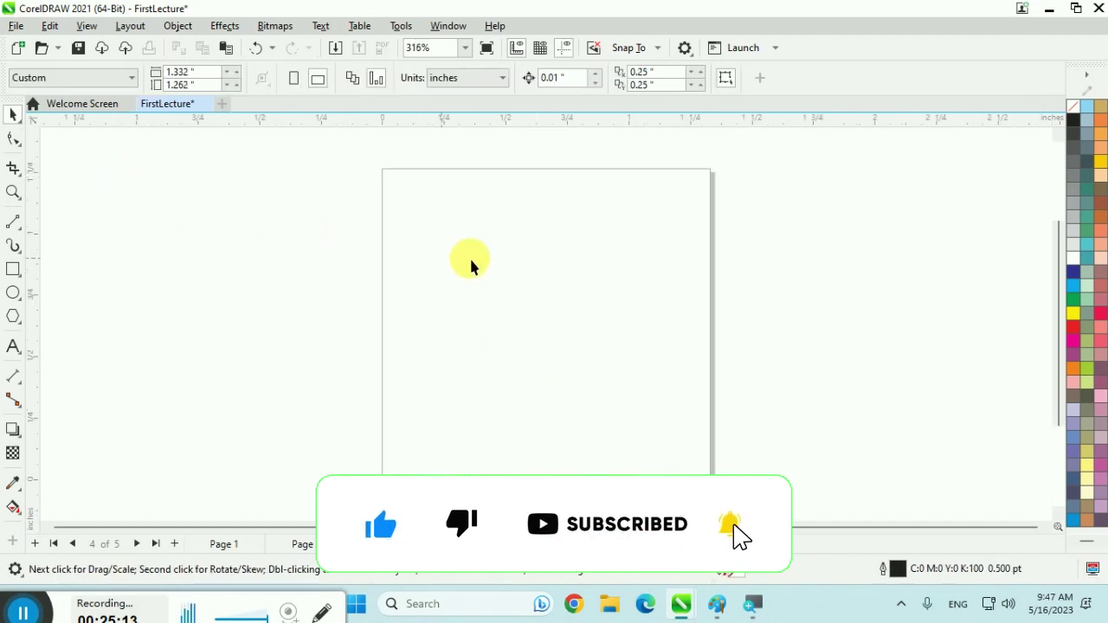
{"action": "left_click", "coordinate": [130, 78]}
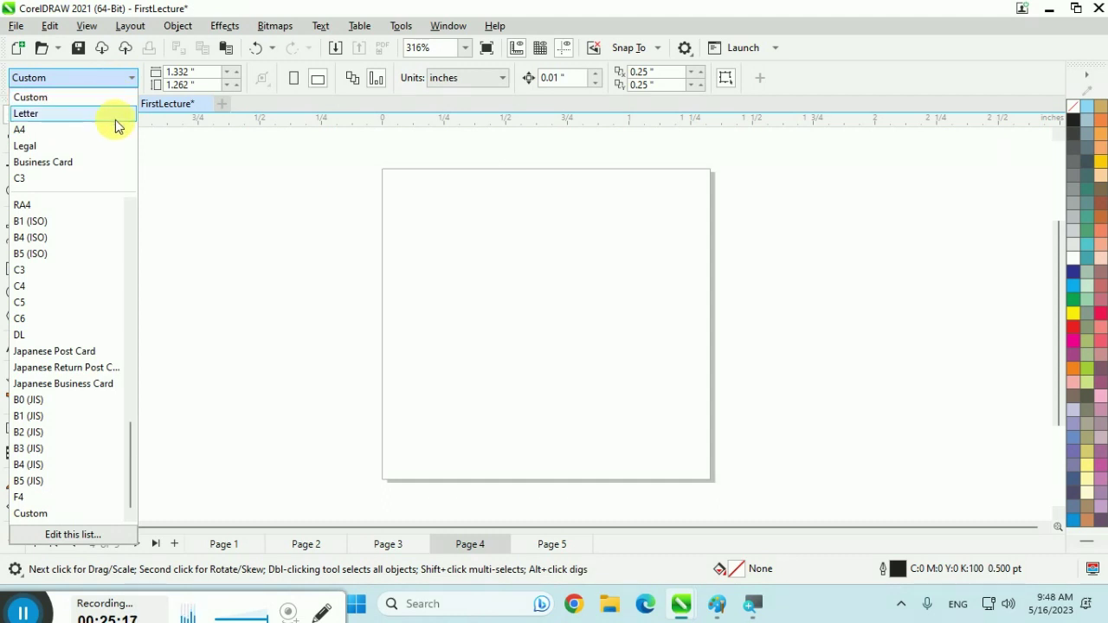
{"action": "left_click", "coordinate": [115, 113]}
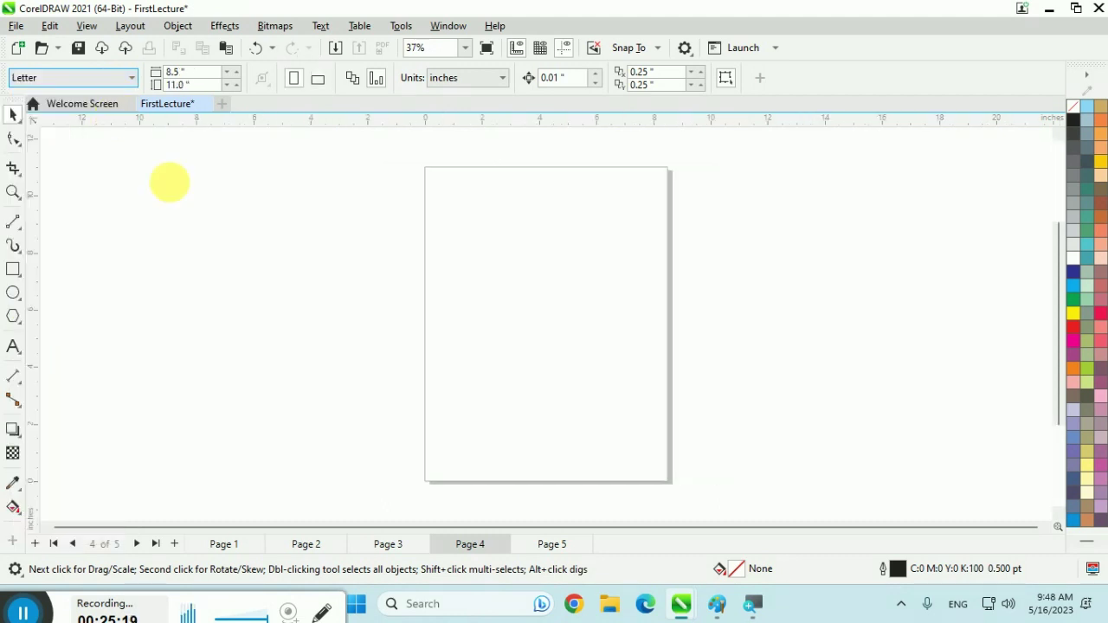
Draw a square about 2.642 inches wide near the middle of page 4, constraining the rectangle's proportions
{"action": "left_click", "coordinate": [13, 269]}
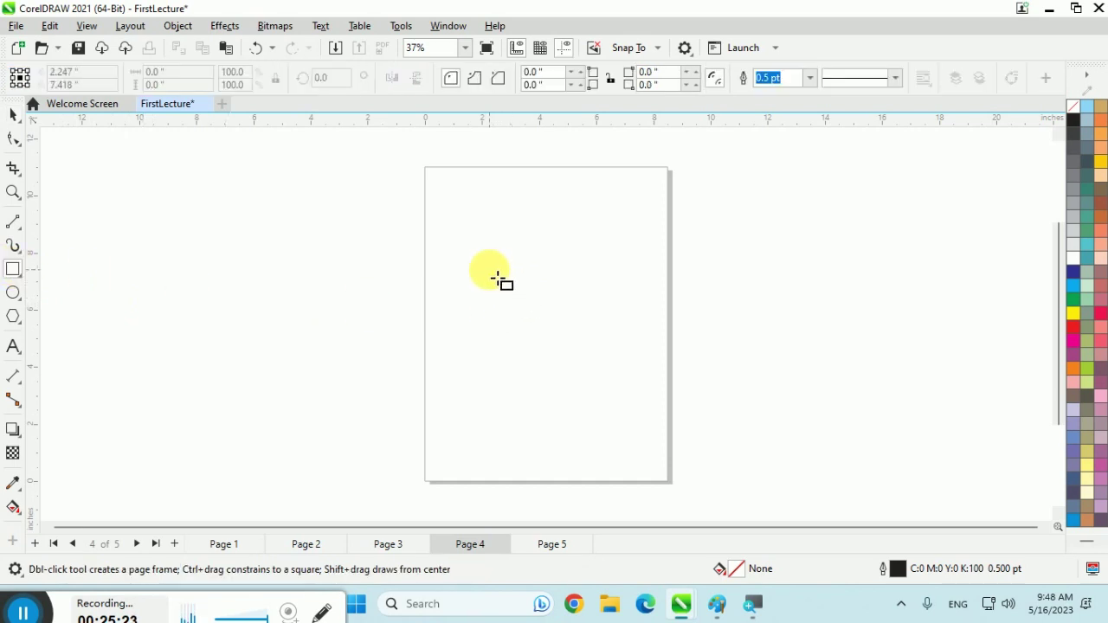
{"action": "left_click_drag", "start_coordinate": [491, 273], "coordinate": [615, 320]}
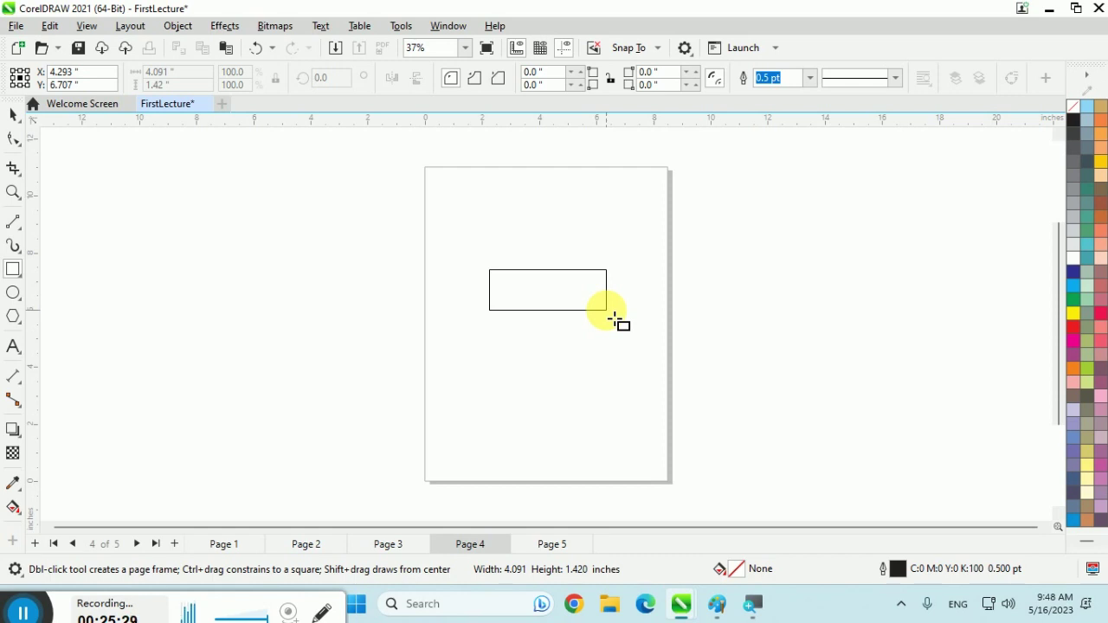
{"action": "left_click_drag", "start_coordinate": [614, 321], "coordinate": [559, 342]}
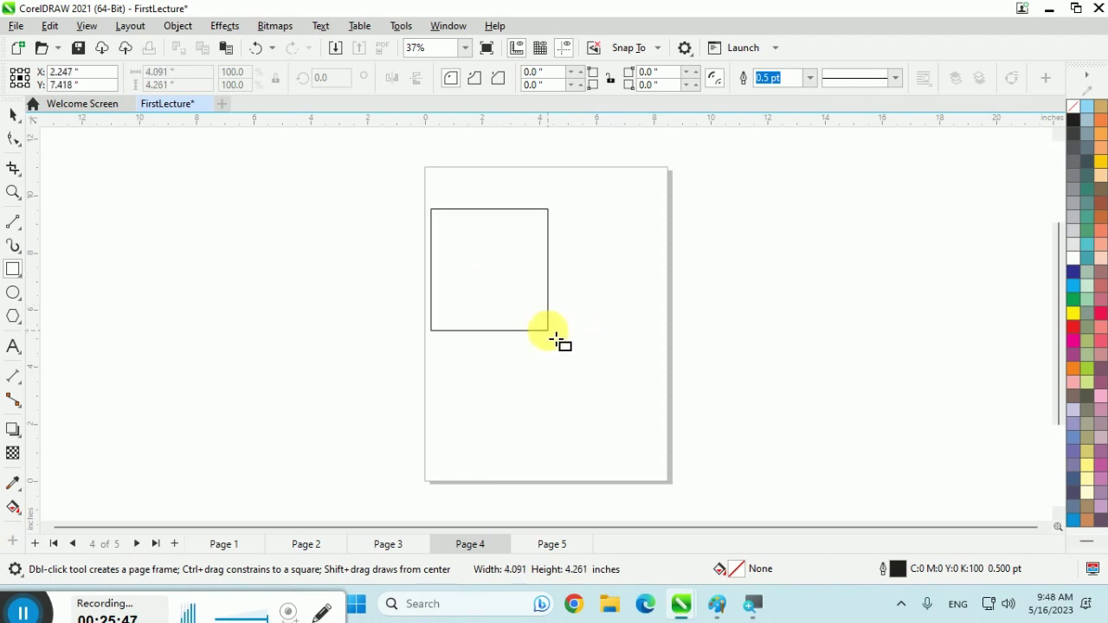
{"action": "left_click_drag", "start_coordinate": [556, 340], "coordinate": [596, 379]}
{"action": "key", "text": "shift"}
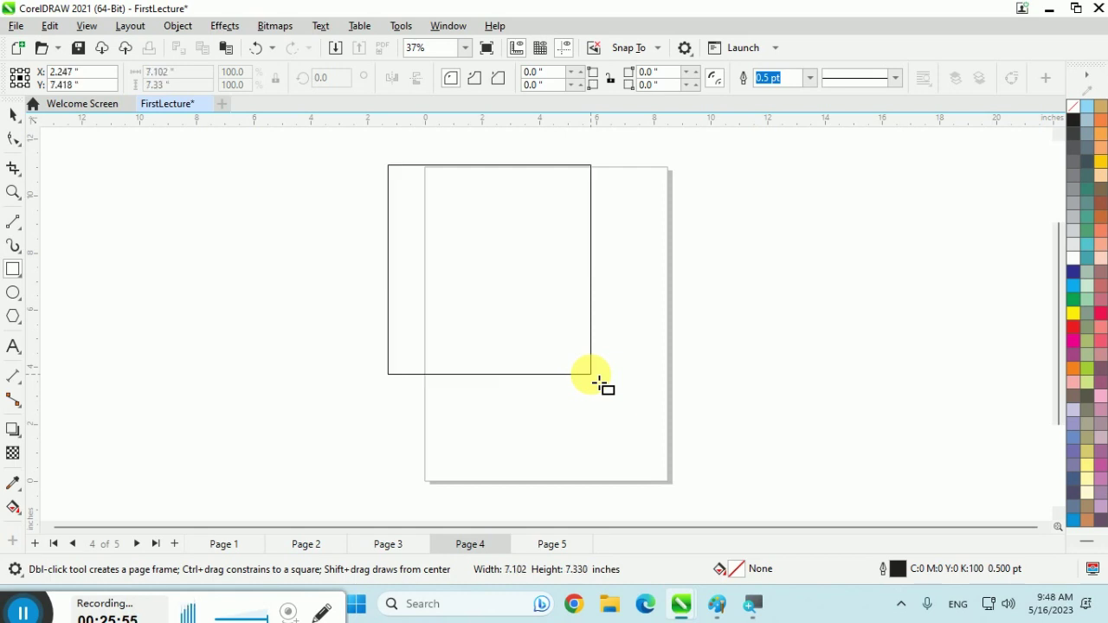
{"action": "key", "text": "ctrl"}
{"action": "left_click_drag", "start_coordinate": [597, 382], "coordinate": [598, 382]}
{"action": "left_click_drag", "start_coordinate": [598, 382], "coordinate": [572, 349]}
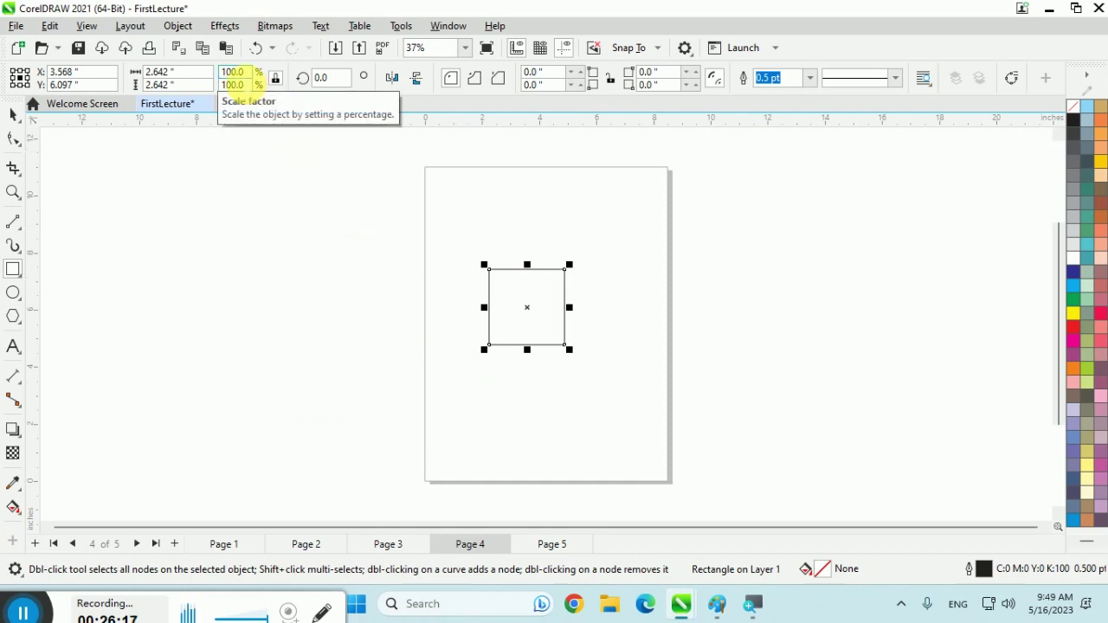
Resize the square to 2 inches wide and 2 inches high with its proportions locked
{"action": "left_click", "coordinate": [239, 85]}
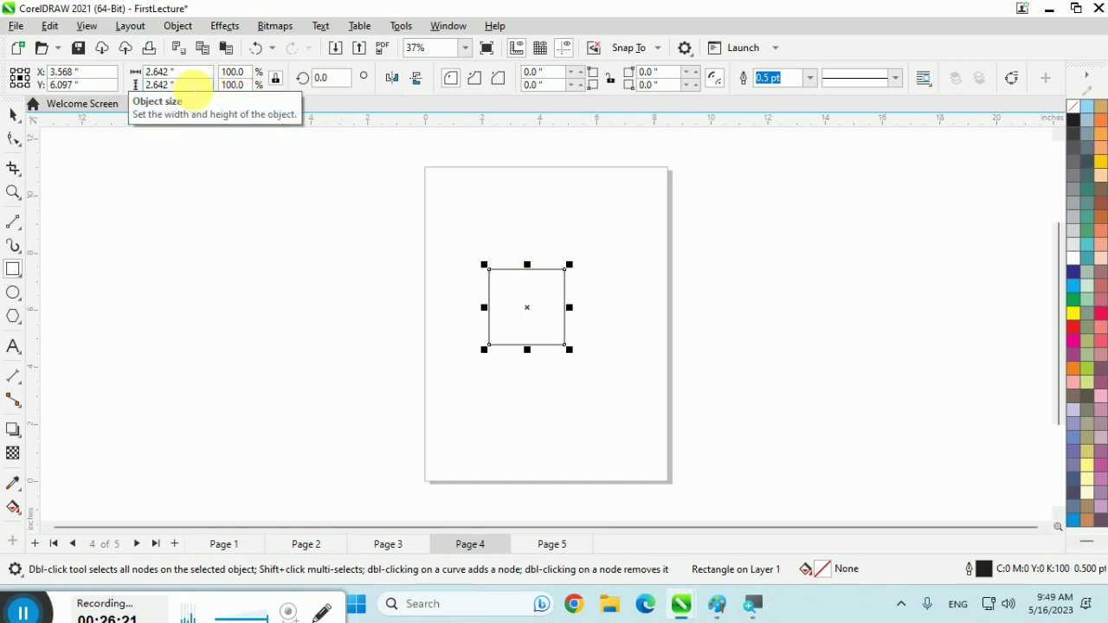
{"action": "left_click", "coordinate": [190, 75]}
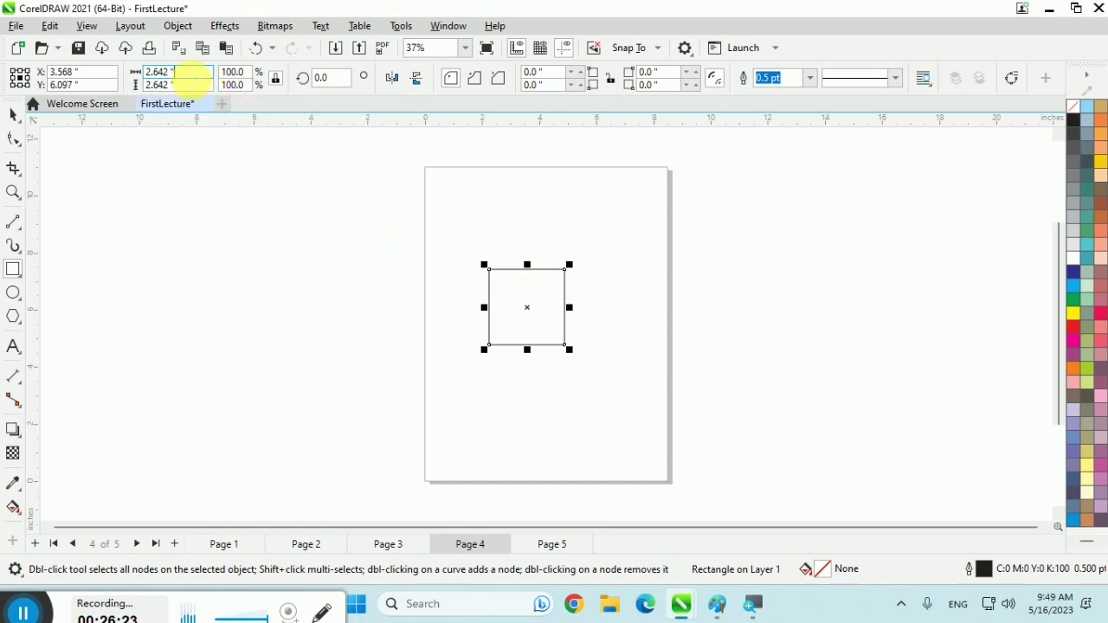
{"action": "left_click_drag", "start_coordinate": [186, 75], "coordinate": [110, 76]}
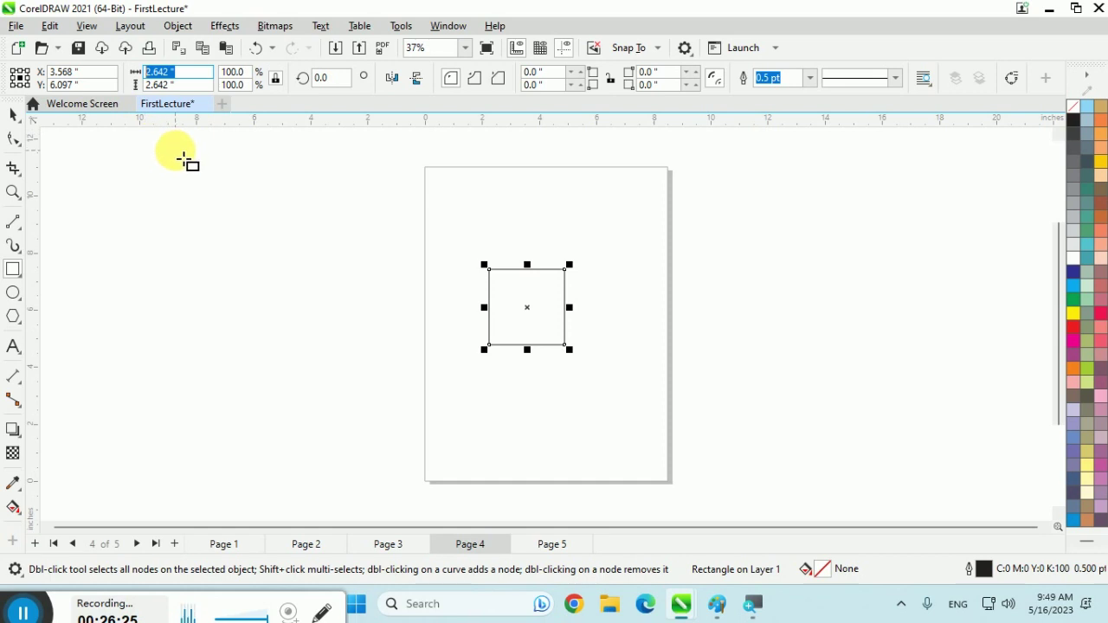
{"action": "type", "text": "2"}
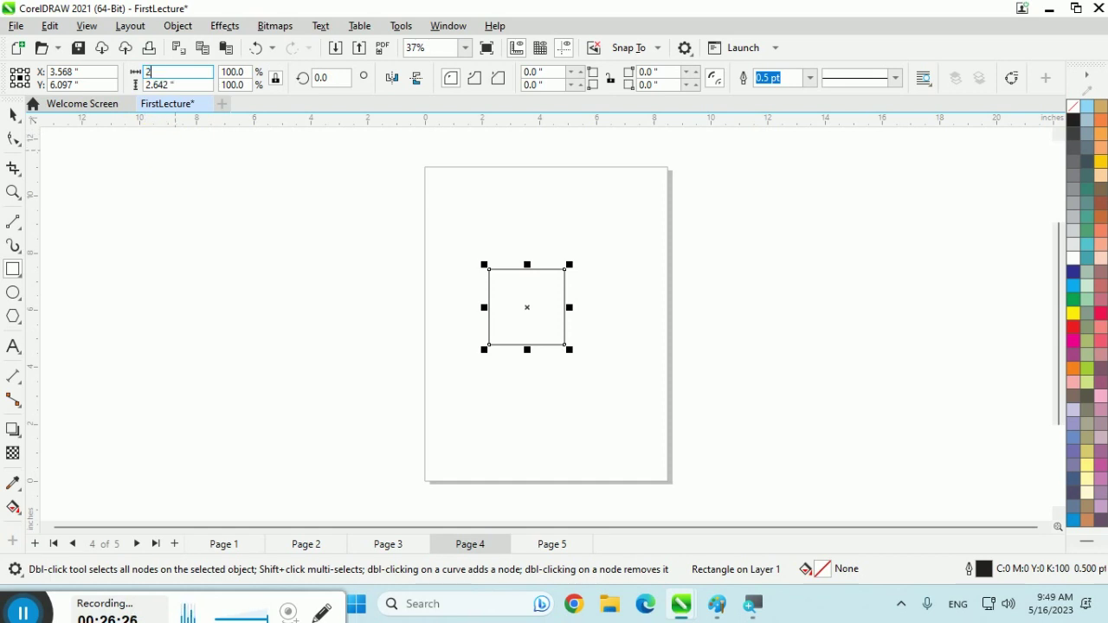
{"action": "left_click", "coordinate": [275, 83]}
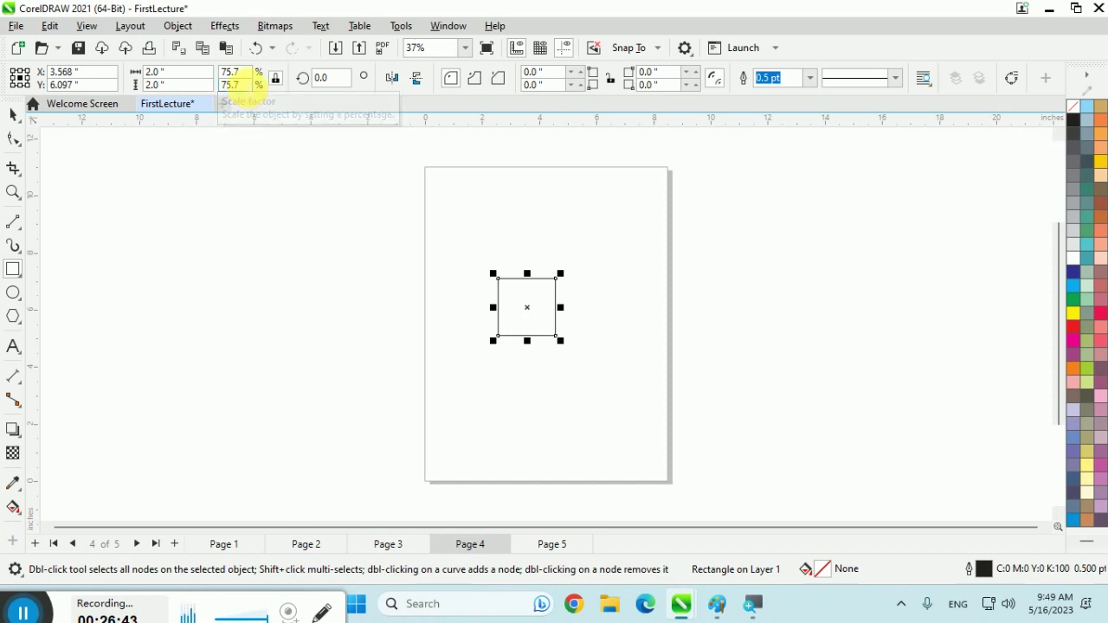
{"action": "left_click", "coordinate": [230, 72]}
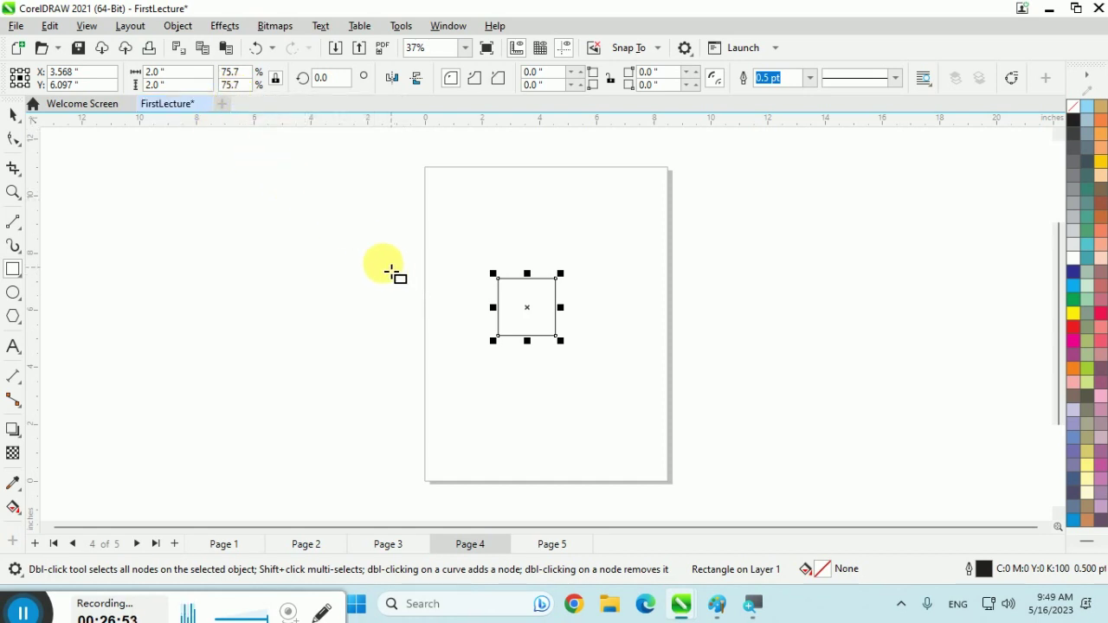
Set the square's width to 1 inch, scaling its height proportionally
{"action": "left_click", "coordinate": [178, 73]}
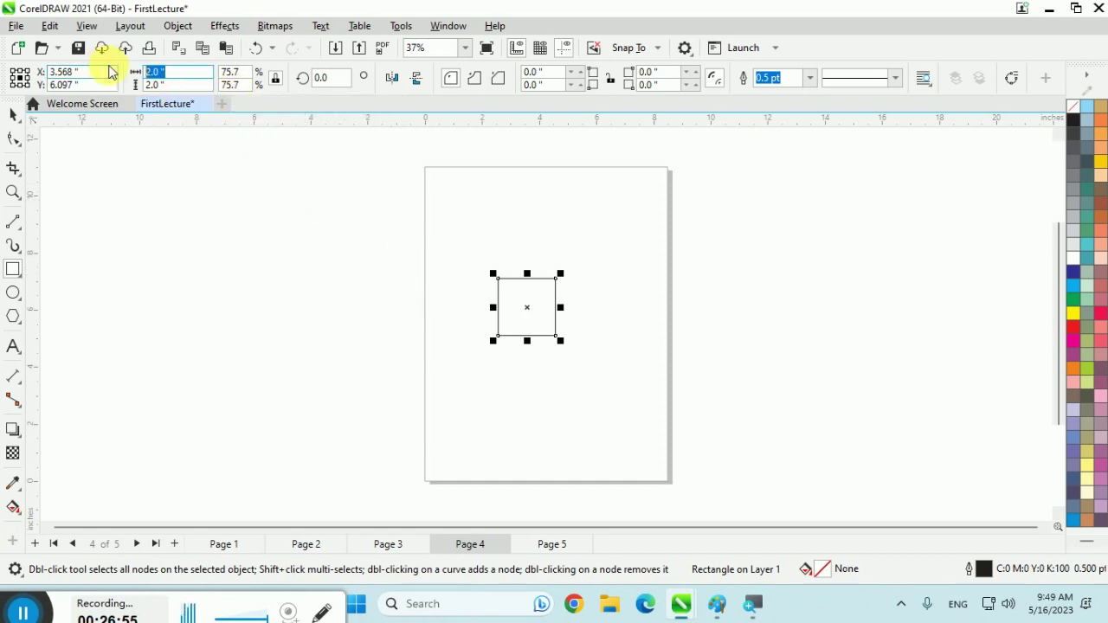
{"action": "type", "text": "1"}
{"action": "key", "text": "Return"}
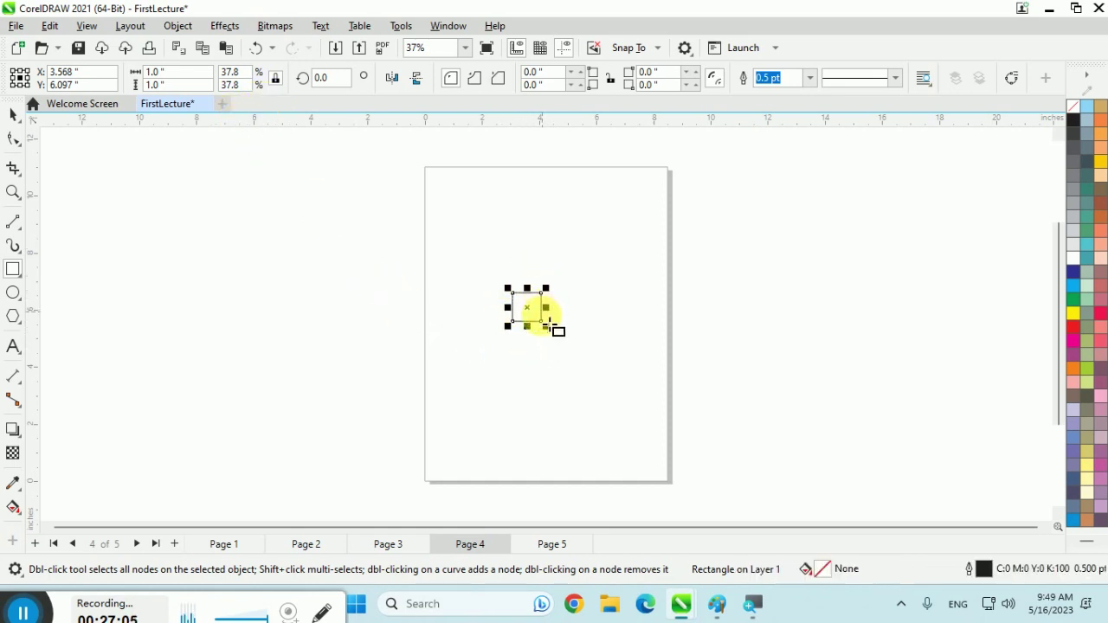
Magnify the screen to 200% with Windows Magnifier and set the square's object origin to its lower-left corner
{"action": "left_click", "coordinate": [13, 114]}
{"action": "key", "text": "h"}
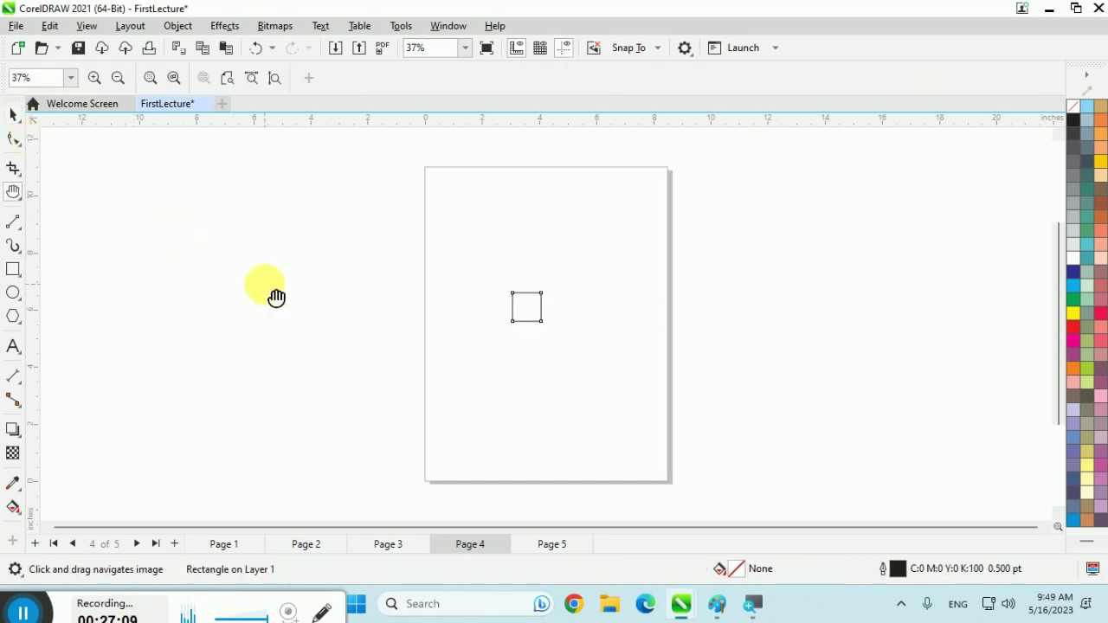
{"action": "left_click_drag", "start_coordinate": [564, 374], "coordinate": [117, 233]}
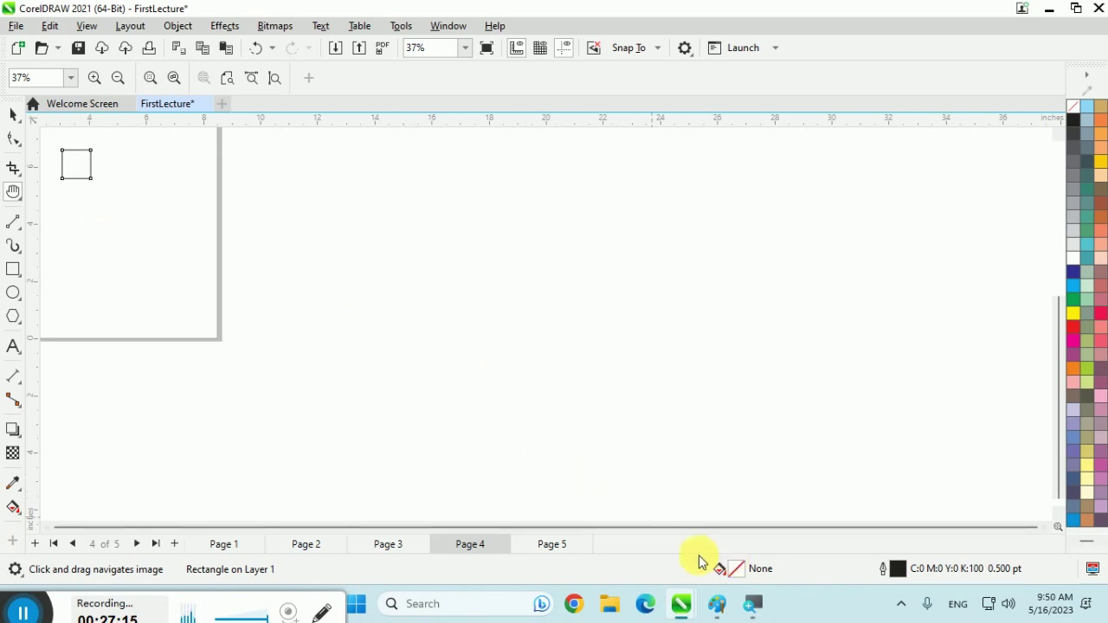
{"action": "left_click", "coordinate": [13, 114]}
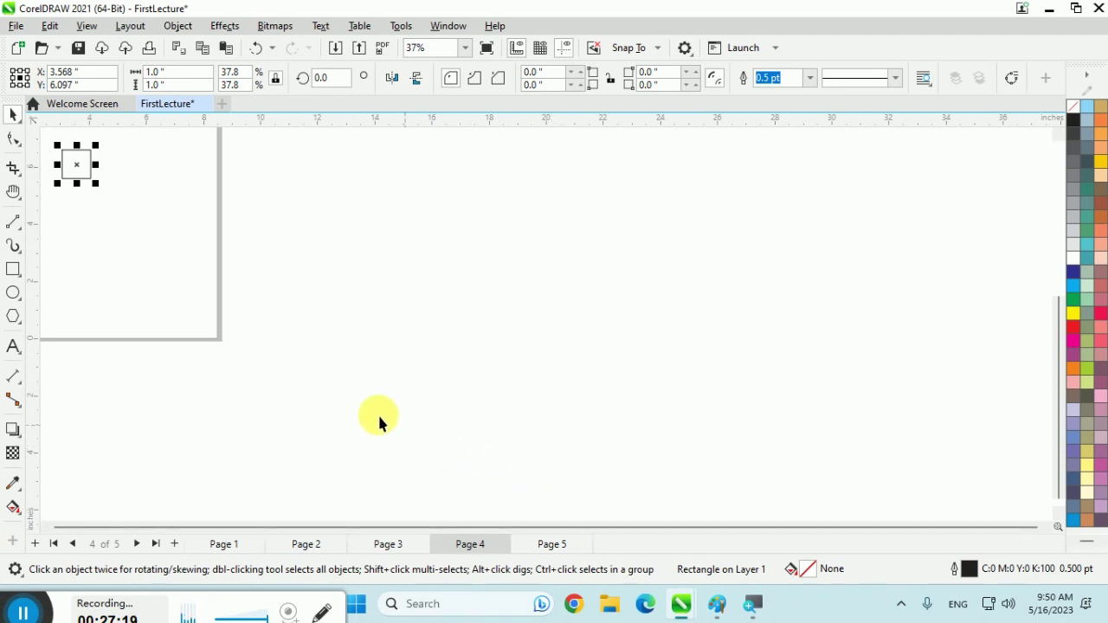
{"action": "left_click", "coordinate": [752, 604]}
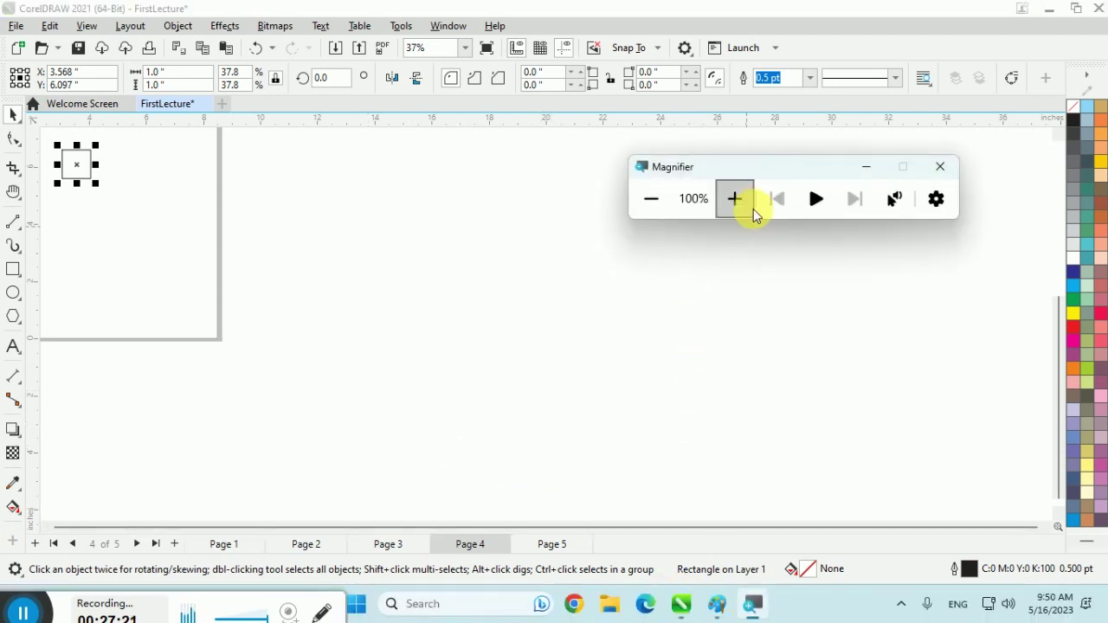
{"action": "left_click", "coordinate": [742, 201]}
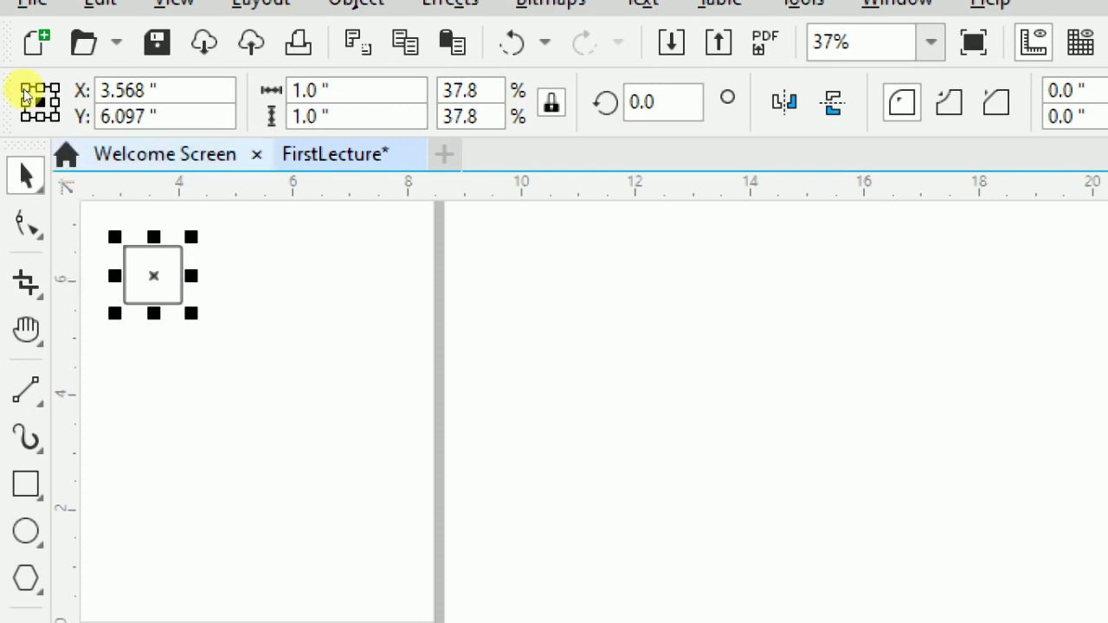
{"action": "left_click", "coordinate": [25, 115]}
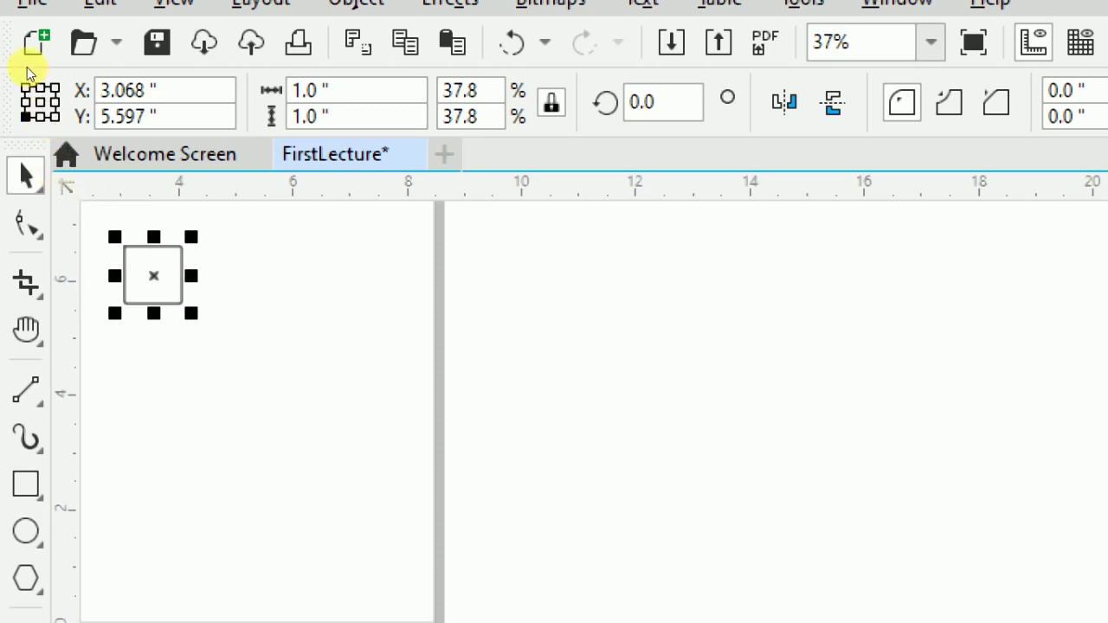
{"action": "left_click", "coordinate": [54, 88]}
{"action": "left_click", "coordinate": [26, 115]}
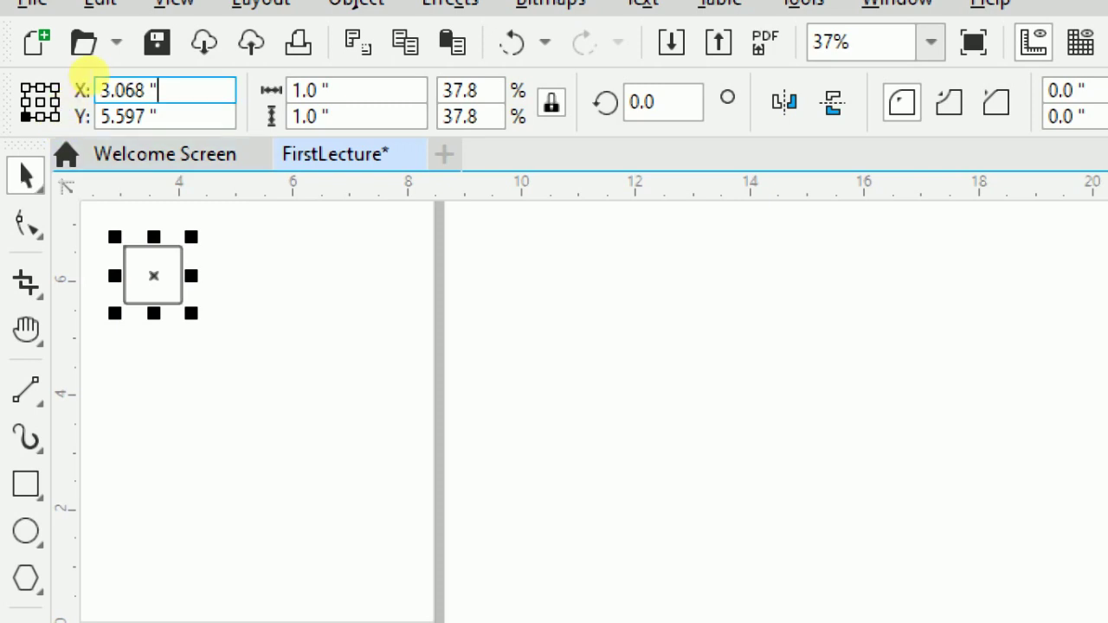
Position the square at X 0 and Y 0, the lower-left corner of page 4
{"action": "left_click", "coordinate": [96, 87]}
{"action": "type", "text": "0"}
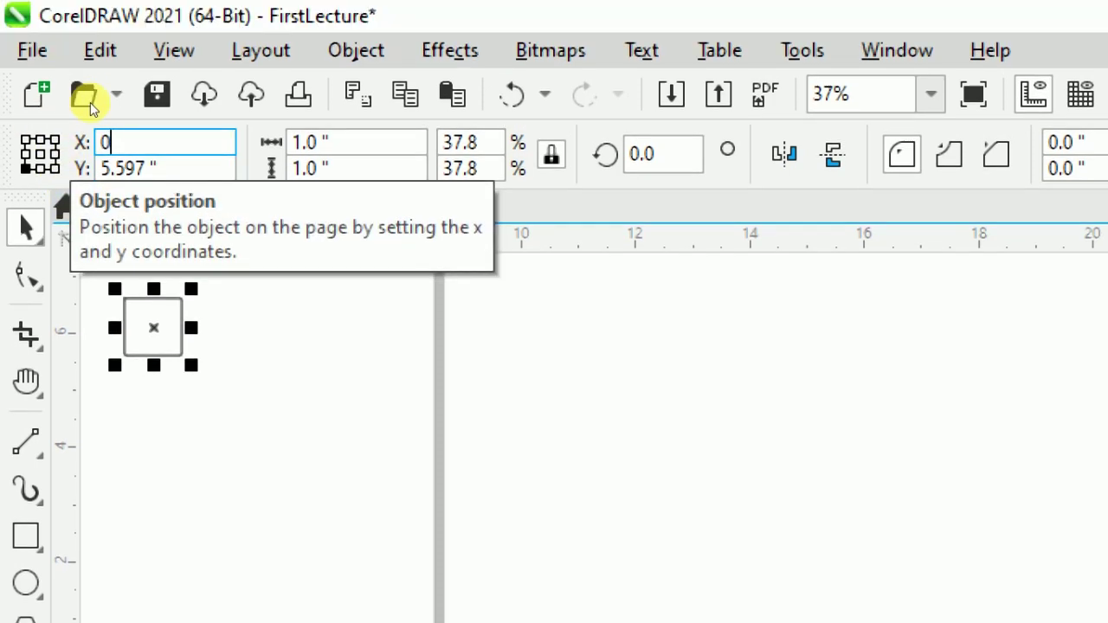
{"action": "key", "text": "Tab"}
{"action": "type", "text": "0"}
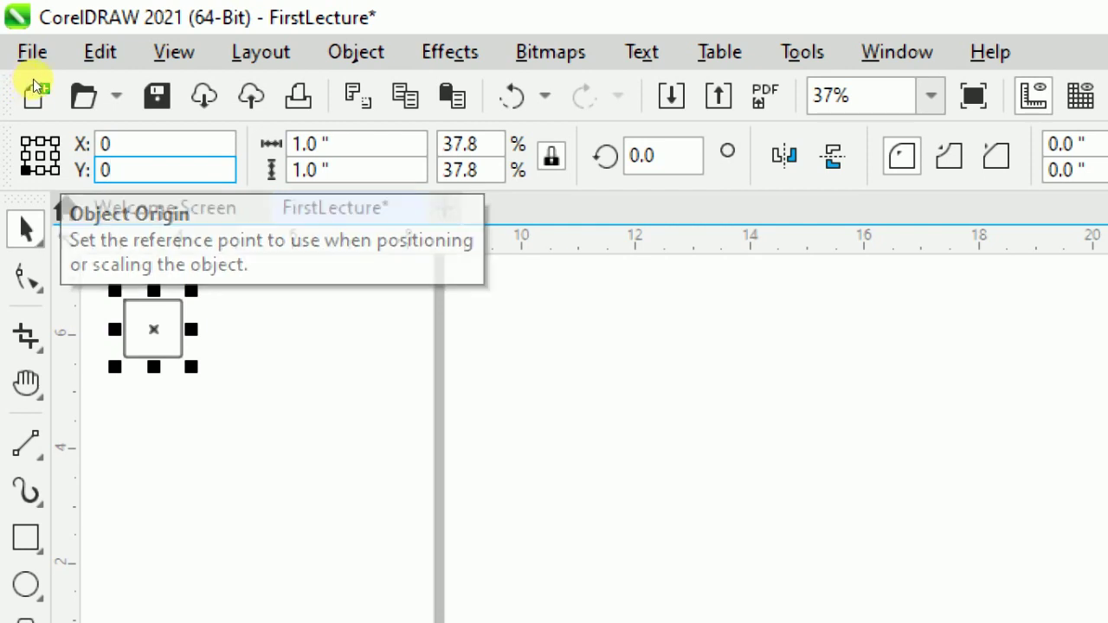
{"action": "key", "text": "Return"}
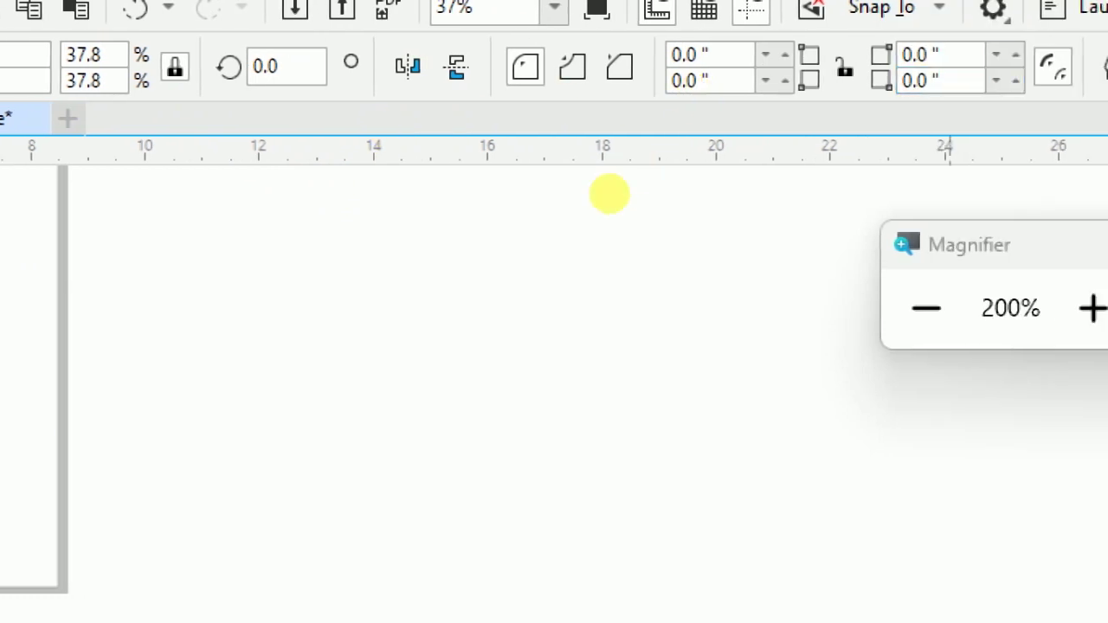
Return Windows Magnifier to 100%, minimize it and fit the whole page in the CorelDRAW view
{"action": "left_click", "coordinate": [651, 201]}
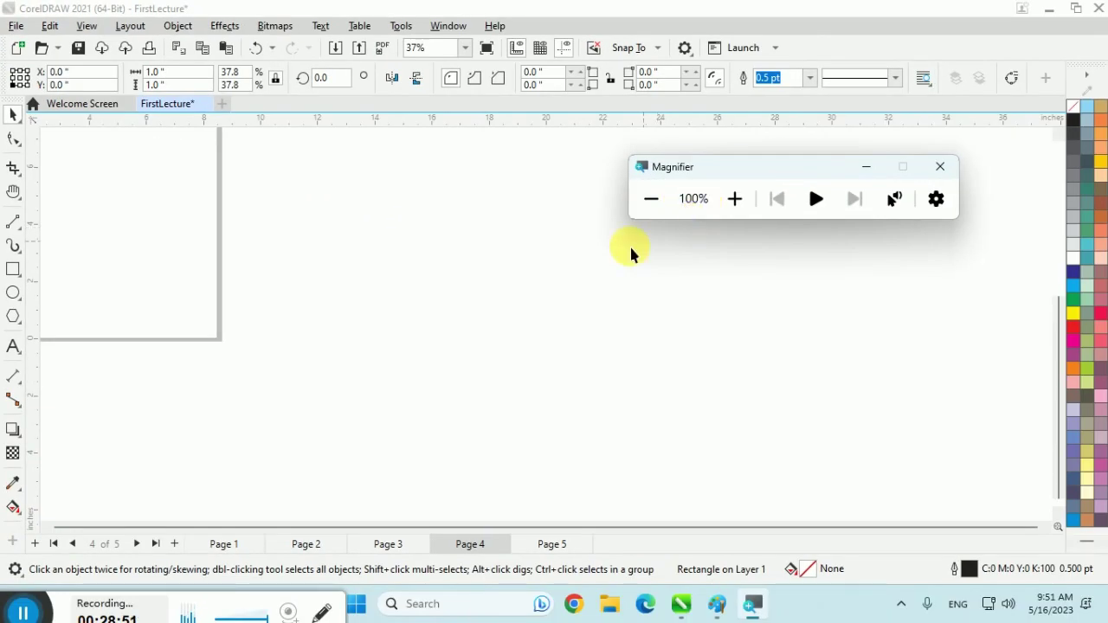
{"action": "left_click", "coordinate": [546, 285]}
{"action": "key", "text": "shift+F4"}
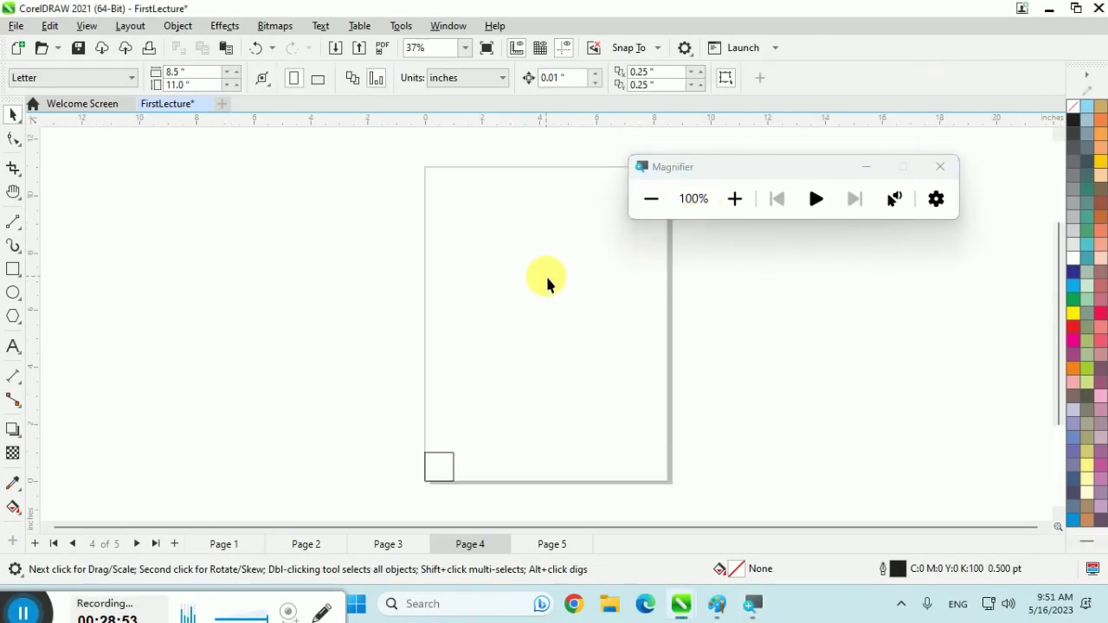
{"action": "left_click", "coordinate": [866, 170]}
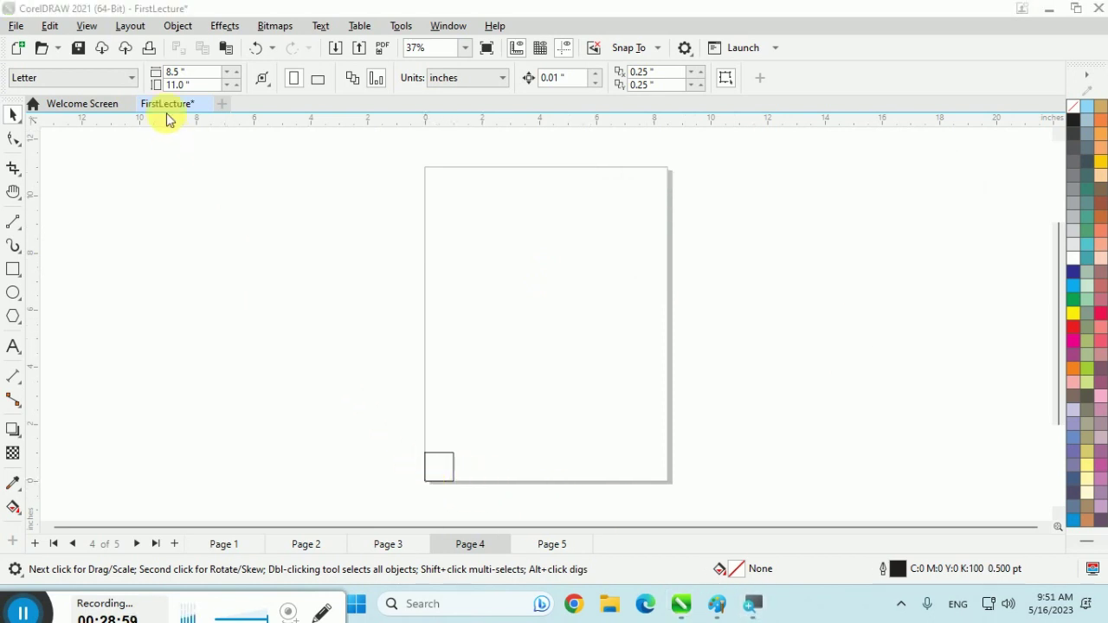
Open the Windows On-Screen Keyboard to examine its key layout, and minimize it
{"action": "left_click", "coordinate": [426, 468]}
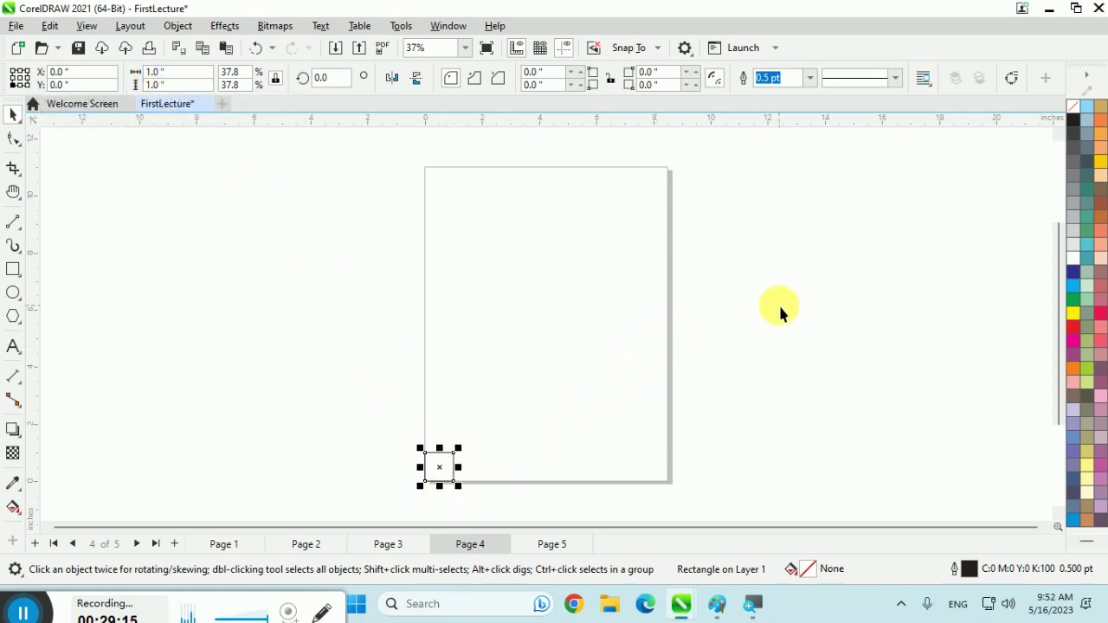
{"action": "key", "text": "super"}
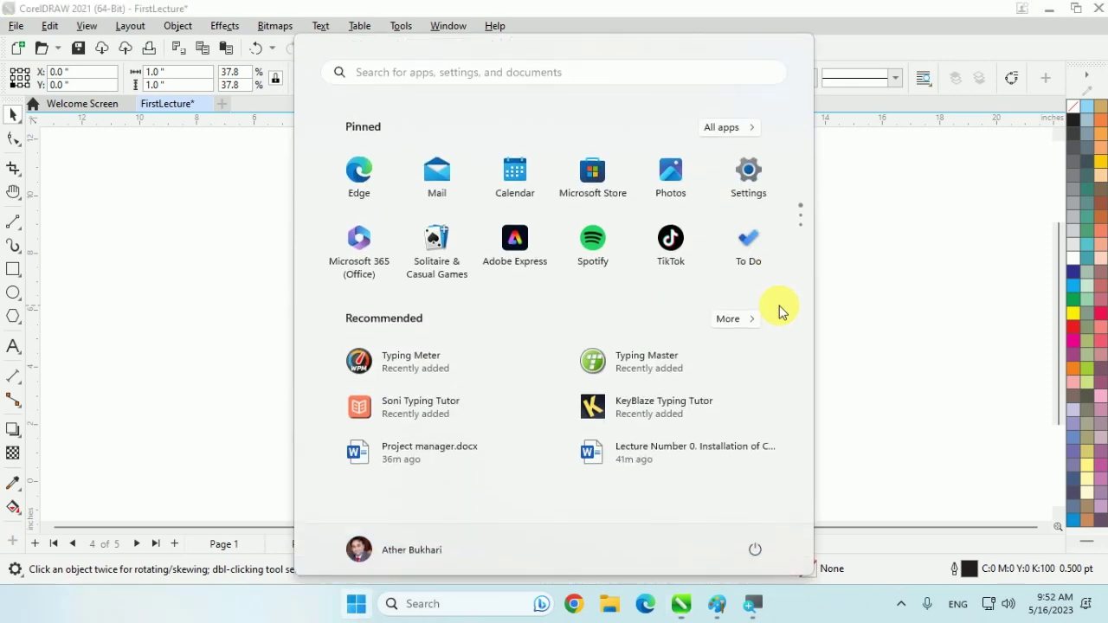
{"action": "type", "text": "onscr"}
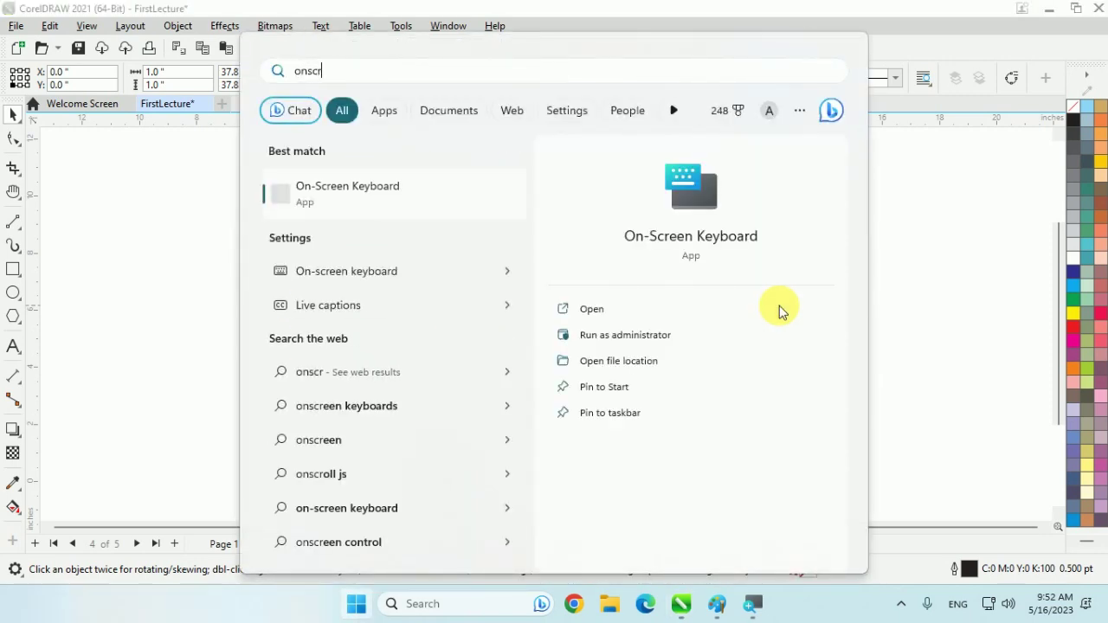
{"action": "left_click", "coordinate": [779, 308]}
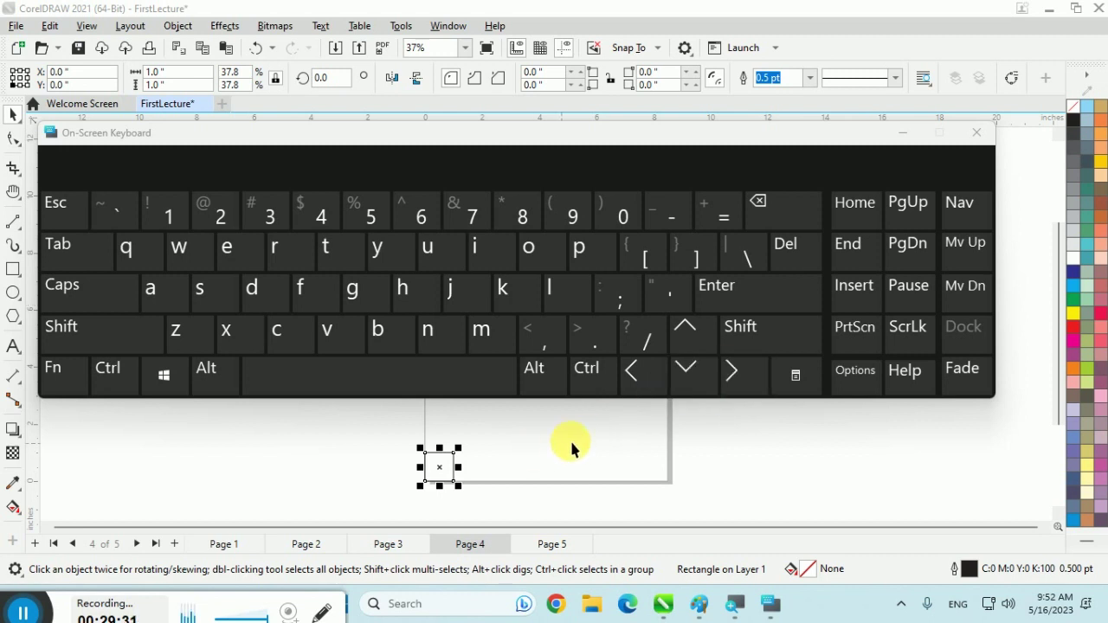
{"action": "left_click", "coordinate": [903, 135]}
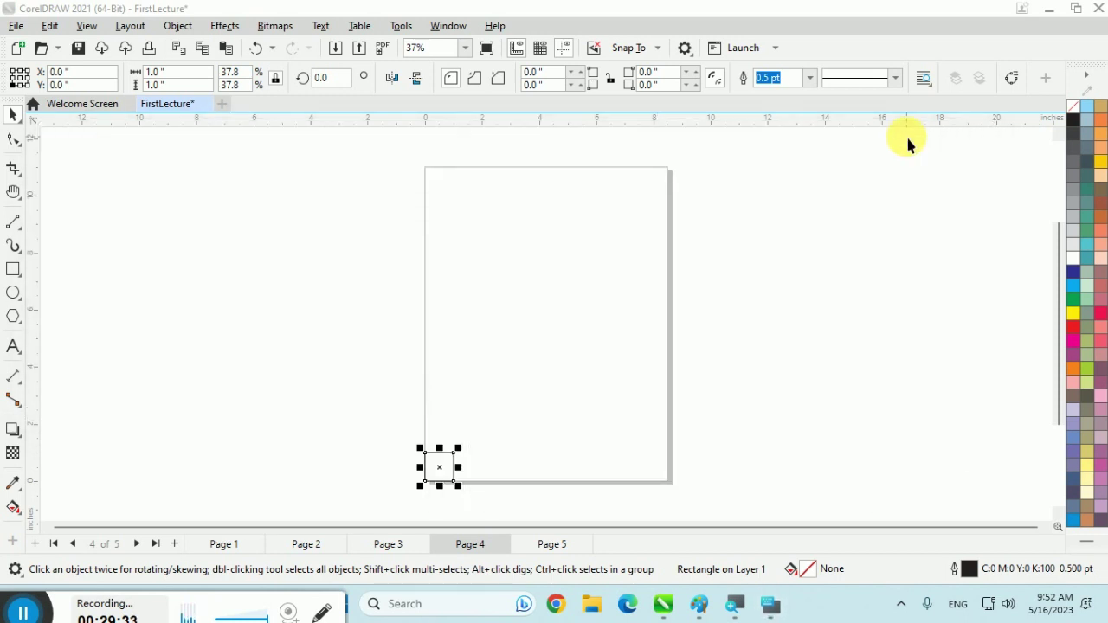
Set the nudge distance to 1 inch and nudge the square once to the right along the page's lower edge
{"action": "left_click", "coordinate": [703, 277]}
{"action": "left_click", "coordinate": [432, 475]}
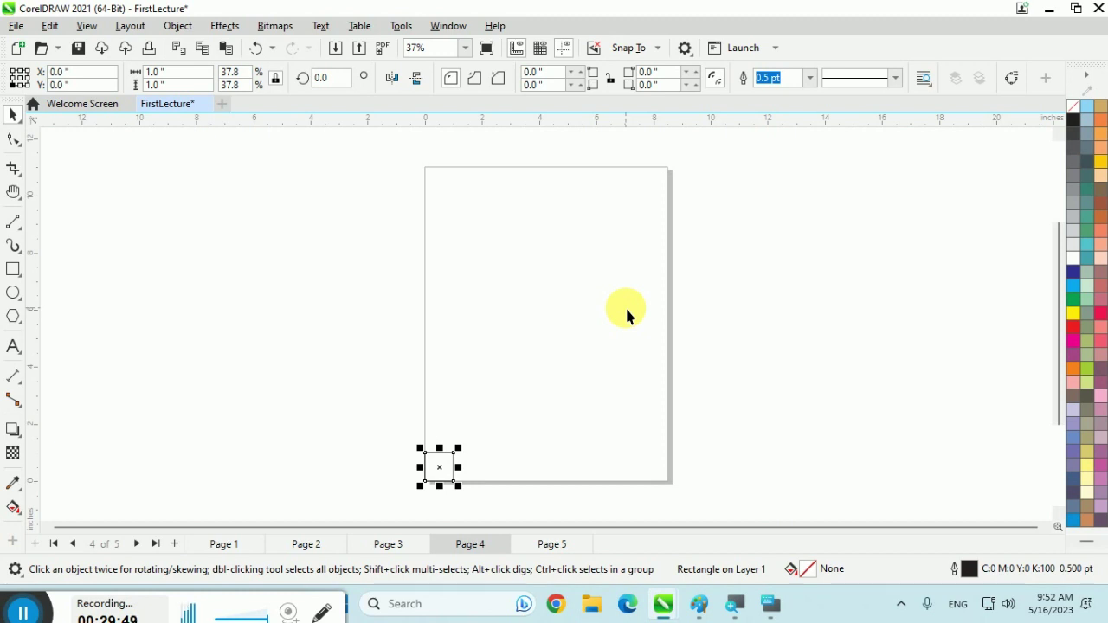
{"action": "left_click", "coordinate": [663, 283]}
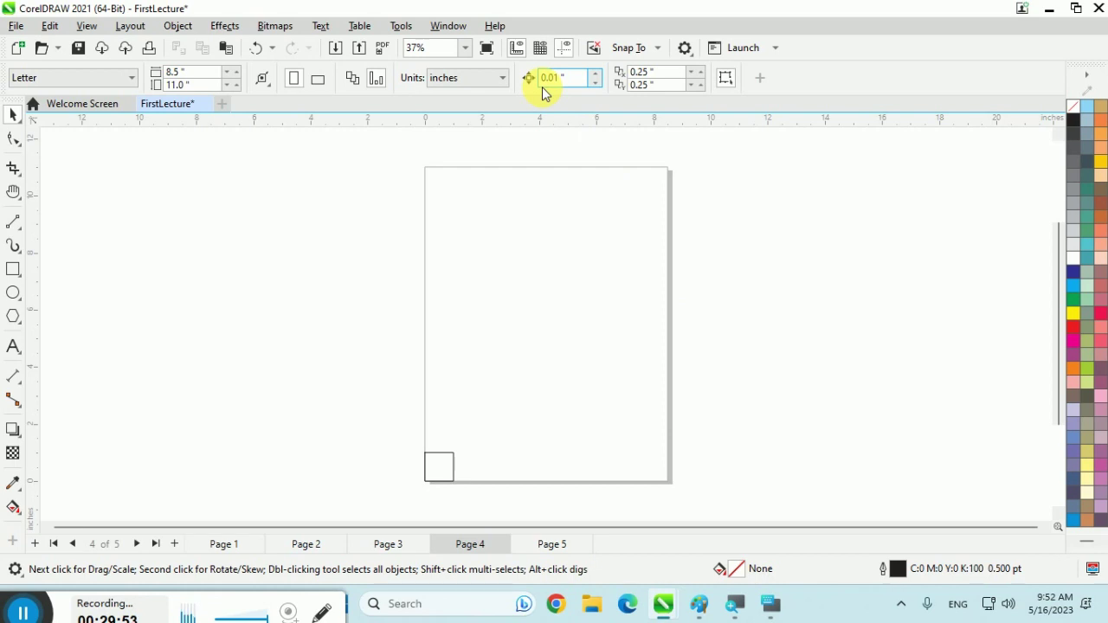
{"action": "left_click_drag", "start_coordinate": [580, 79], "coordinate": [529, 77]}
{"action": "type", "text": "1"}
{"action": "key", "text": "Return"}
{"action": "left_click", "coordinate": [439, 469]}
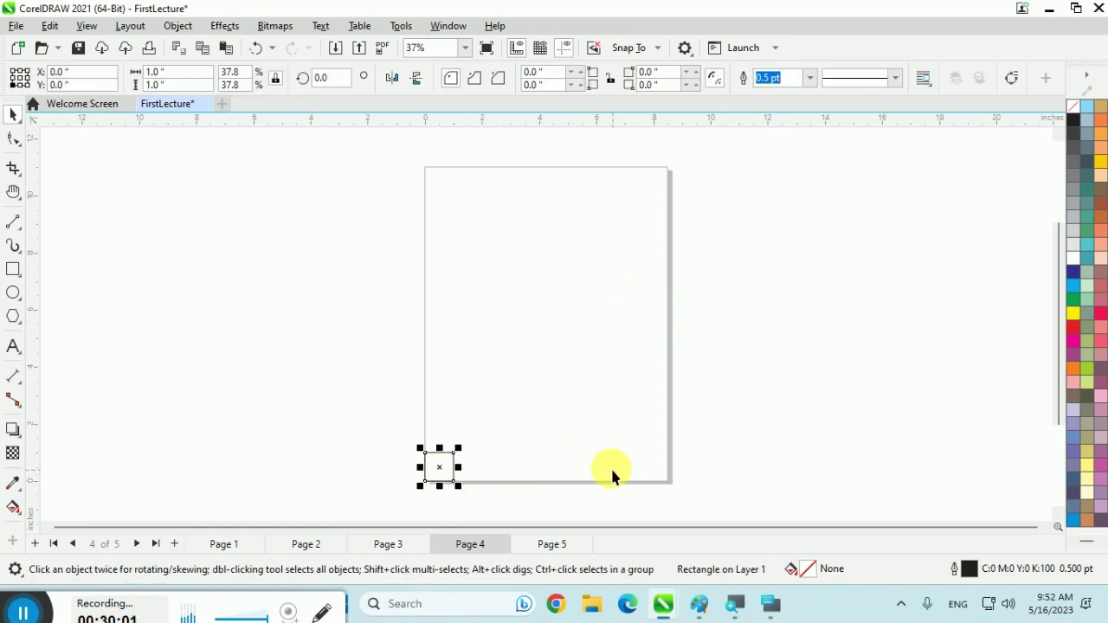
{"action": "key", "text": "Right"}
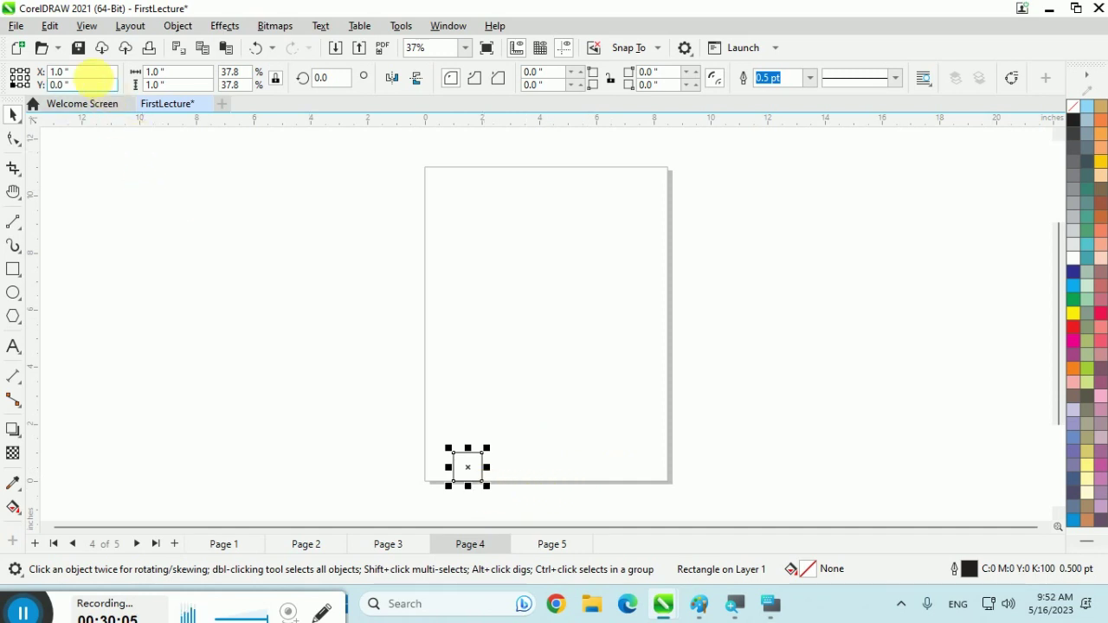
Nudge the square three more inches to the right along page 4's lower edge to X 4 inches
{"action": "key", "text": "Right"}
{"action": "key", "text": "Right"}
{"action": "key", "text": "Right"}
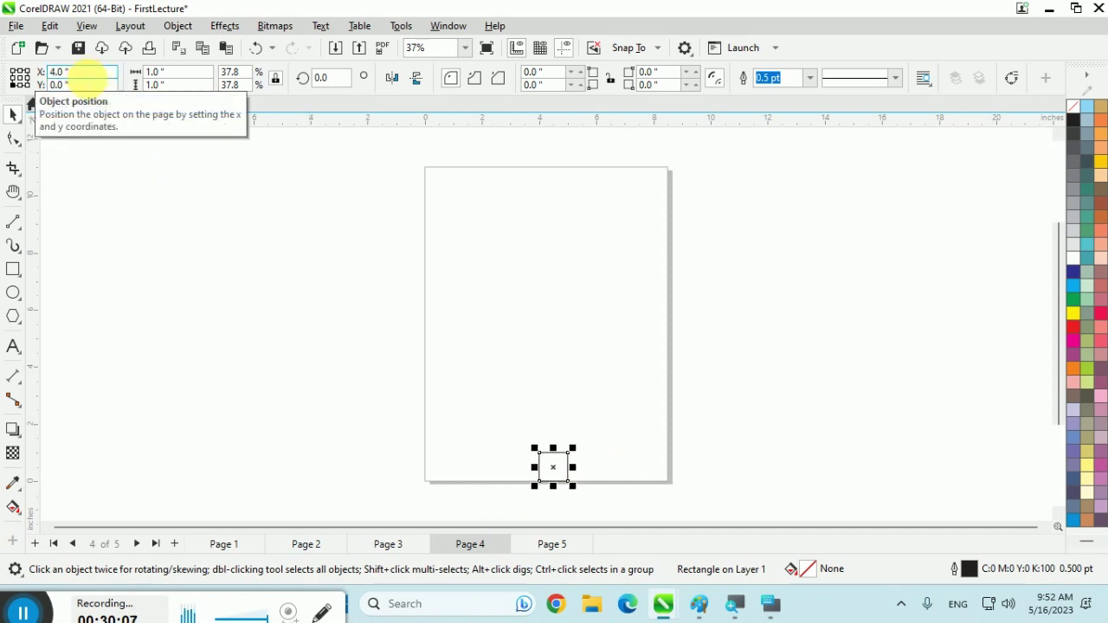
Nudge the square five inches up and three inches left to X 1, Y 5 inches
{"action": "key", "text": "Up"}
{"action": "key", "text": "Up"}
{"action": "key", "text": "Up"}
{"action": "key", "text": "Up"}
{"action": "key", "text": "Up"}
{"action": "key", "text": "Left"}
{"action": "key", "text": "Left"}
{"action": "key", "text": "Left"}
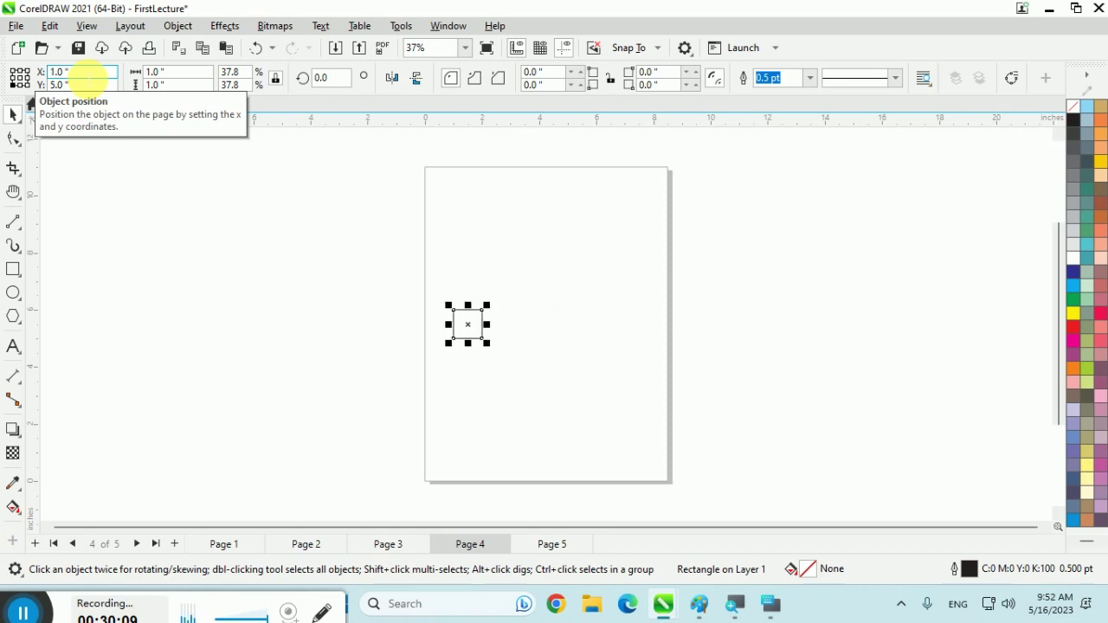
Nudge the square down and left in 1-inch increments to the page's lower-left corner at X 0, Y 0
{"action": "key", "text": "Down"}
{"action": "key", "text": "Down"}
{"action": "key", "text": "Down"}
{"action": "key", "text": "Down"}
{"action": "key", "text": "Left"}
{"action": "key", "text": "Down"}
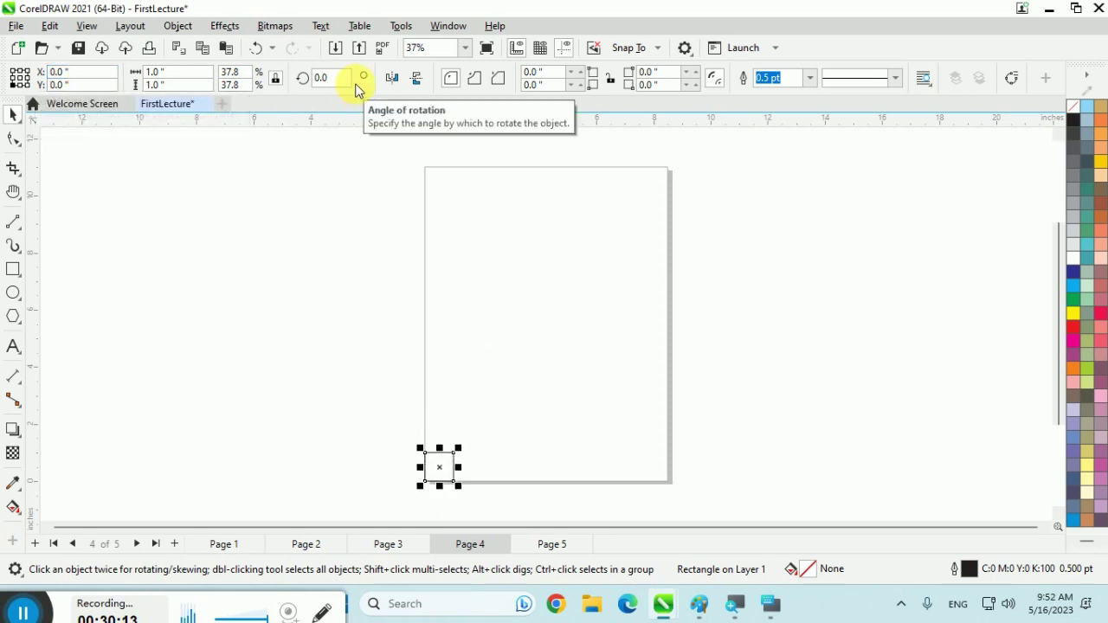
Nudge the square six inches right to X 6 inches and up along the right part of the page
{"action": "key", "text": "Right"}
{"action": "key", "text": "Right"}
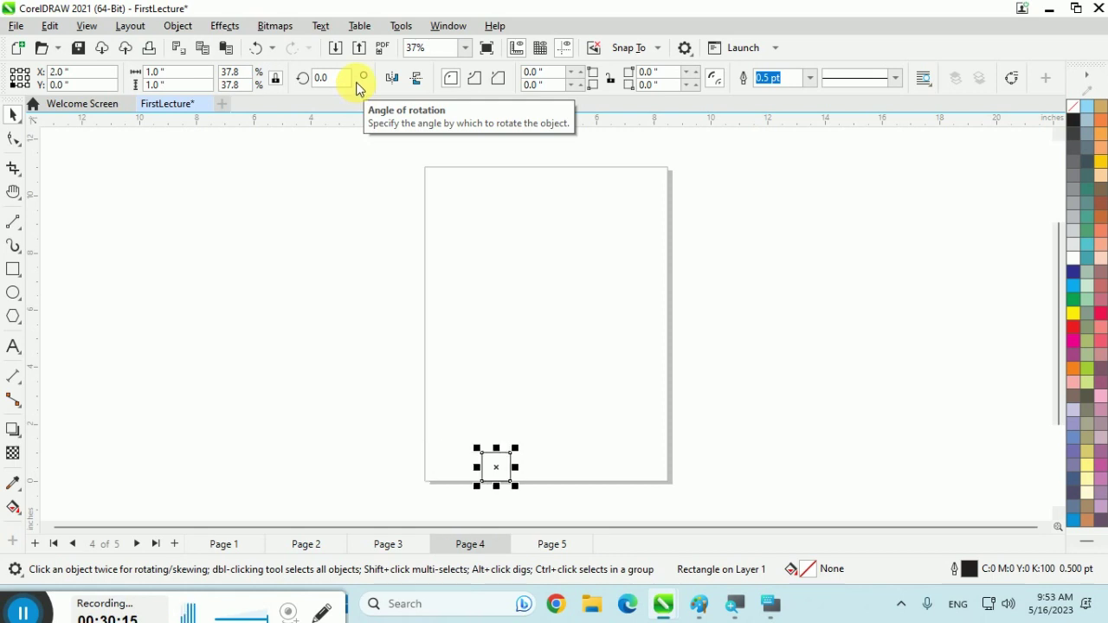
{"action": "key", "text": "Right"}
{"action": "key", "text": "Right"}
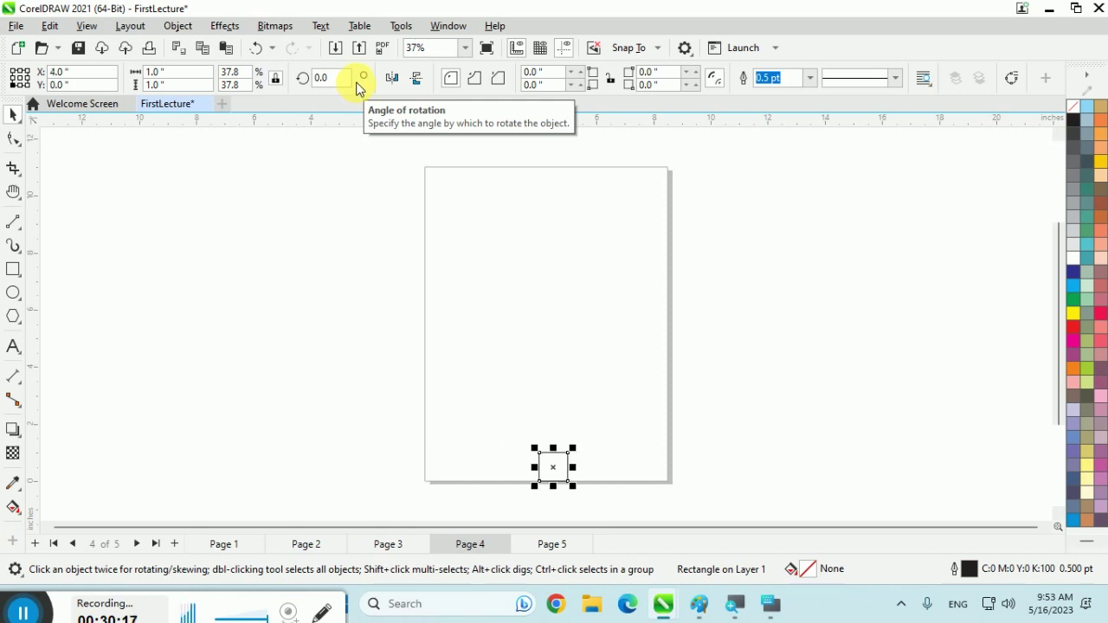
{"action": "key", "text": "Right"}
{"action": "key", "text": "Right"}
{"action": "key", "text": "Up"}
{"action": "key", "text": "Up"}
{"action": "key", "text": "Up"}
{"action": "key", "text": "Up"}
{"action": "key", "text": "Up"}
{"action": "key", "text": "Up"}
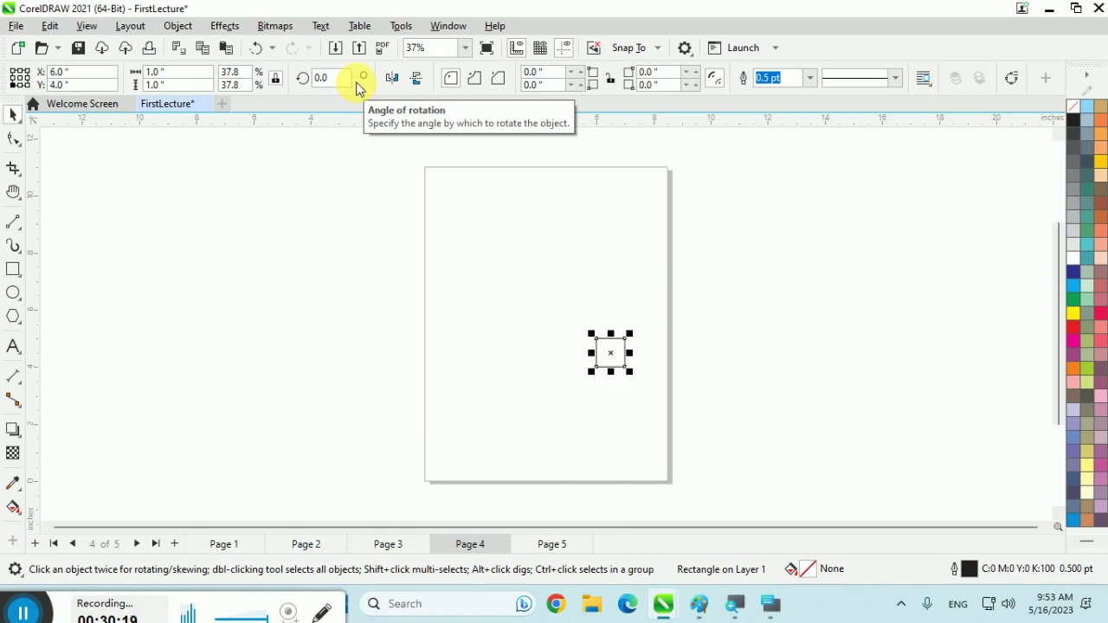
Nudge the square left and down until it is back at X 0, Y 0
{"action": "key", "text": "Left"}
{"action": "key", "text": "Left"}
{"action": "key", "text": "Left"}
{"action": "key", "text": "Left"}
{"action": "key", "text": "Left"}
{"action": "key", "text": "Left"}
{"action": "key", "text": "Down"}
{"action": "key", "text": "Down"}
{"action": "key", "text": "Down"}
{"action": "key", "text": "Down"}
{"action": "key", "text": "Down"}
{"action": "key", "text": "Down"}
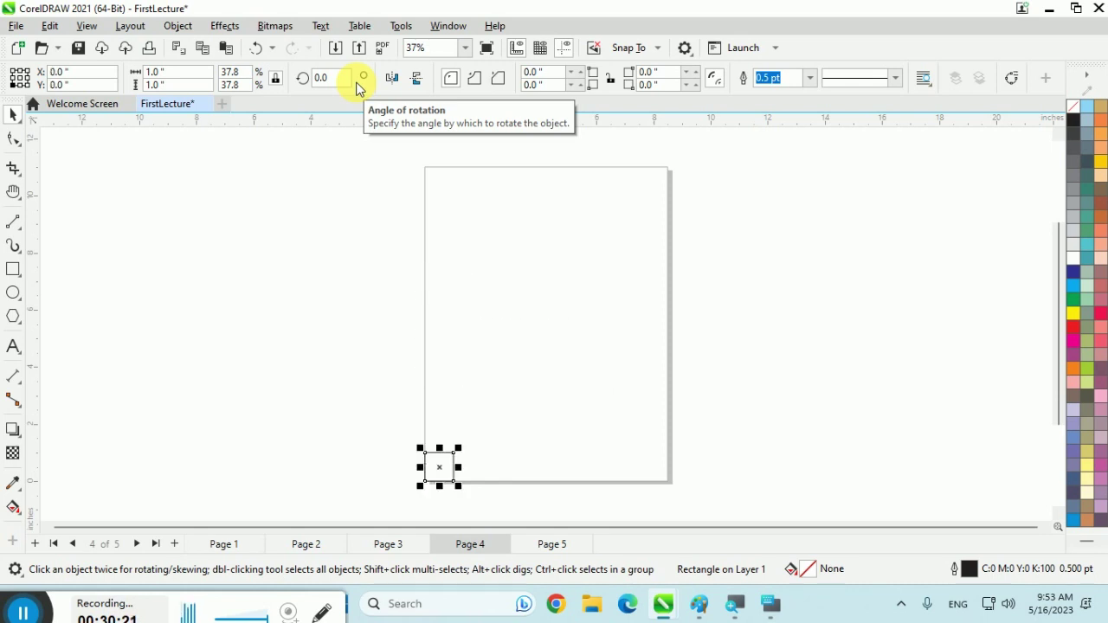
Nudge the square repeatedly back and forth between X 0 and X 2 inches along the page's lower edge
{"action": "key", "text": "Right"}
{"action": "key", "text": "Right"}
{"action": "key", "text": "Left"}
{"action": "key", "text": "Left"}
{"action": "key", "text": "Right"}
{"action": "key", "text": "Right"}
{"action": "key", "text": "Left"}
{"action": "key", "text": "Left"}
{"action": "key", "text": "Right"}
{"action": "key", "text": "Right"}
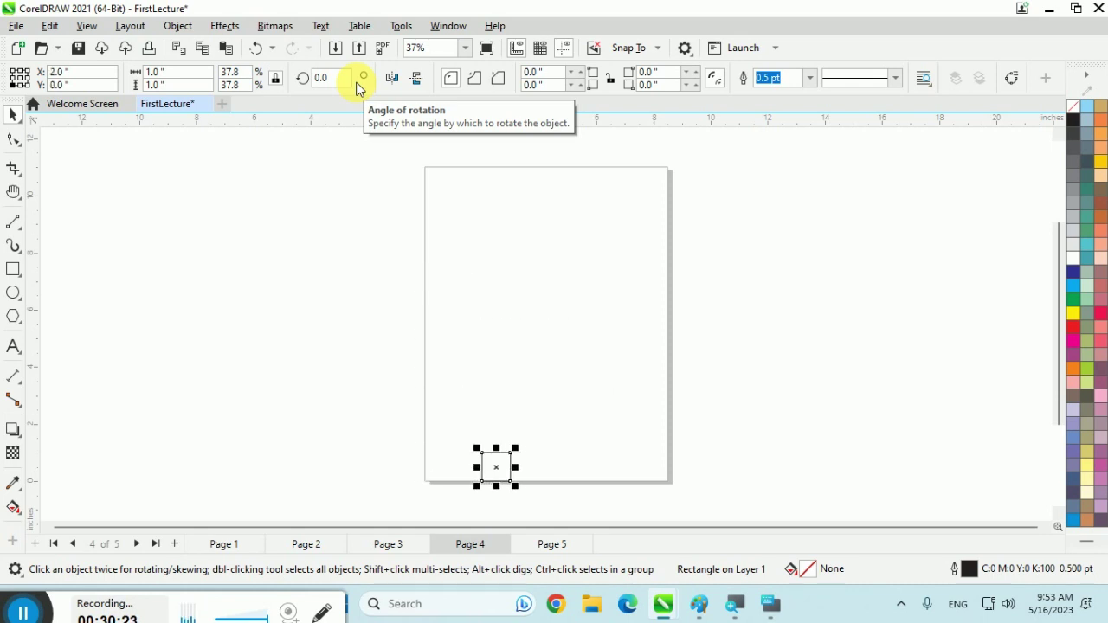
{"action": "key", "text": "Left"}
{"action": "key", "text": "Left"}
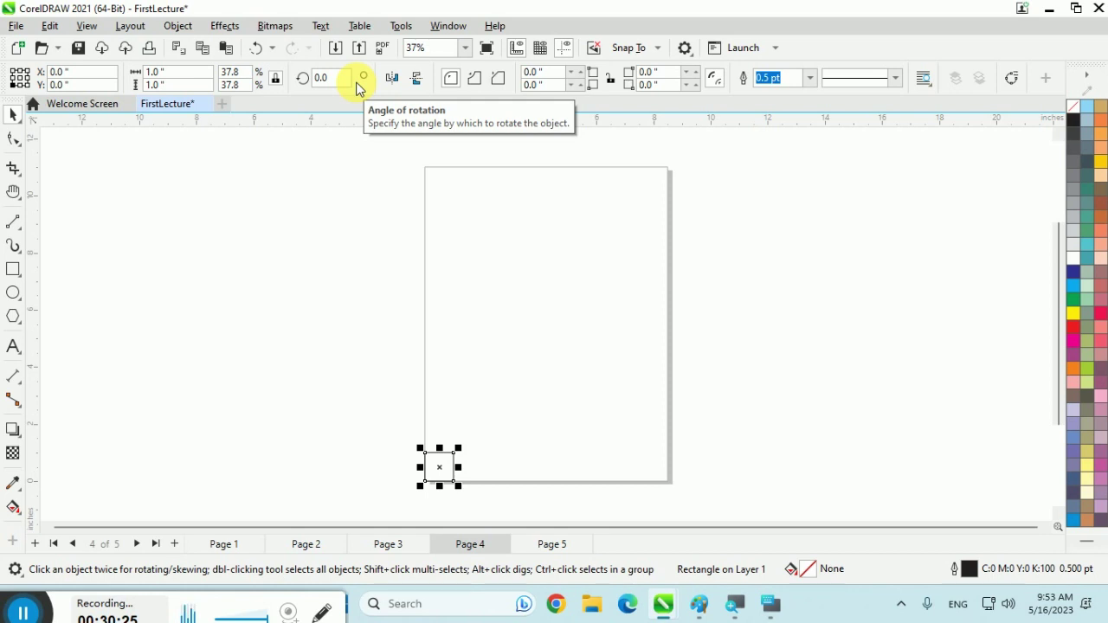
Nudge the square to the right along the page's lower edge once more and return it to X 0
{"action": "key", "text": "Right"}
{"action": "key", "text": "Left"}
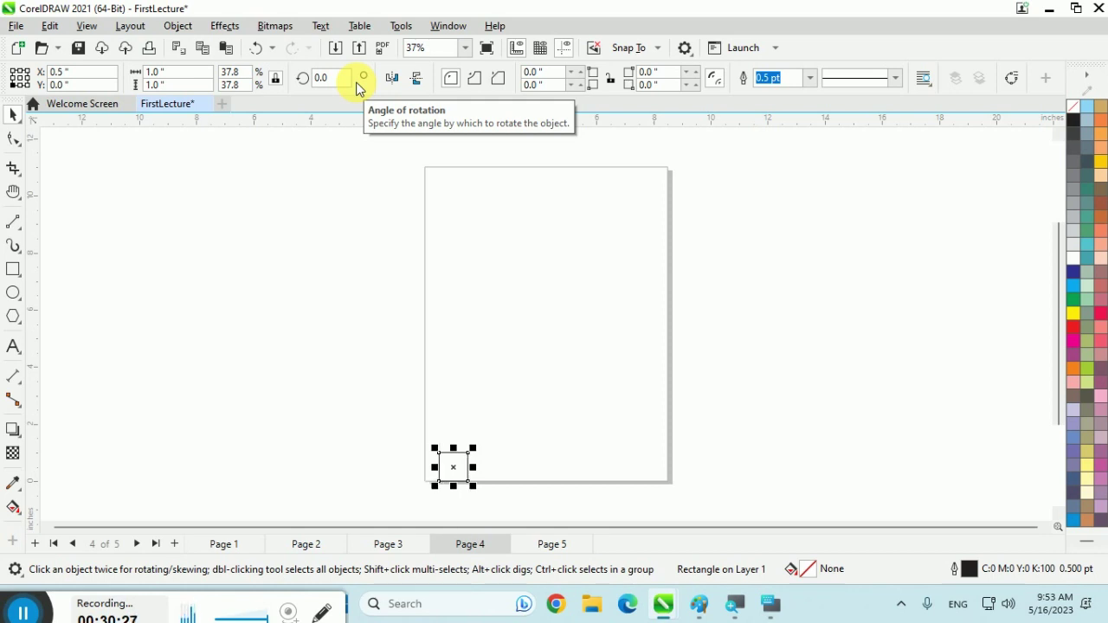
{"action": "key", "text": "Right"}
{"action": "key", "text": "Right"}
{"action": "key", "text": "Right"}
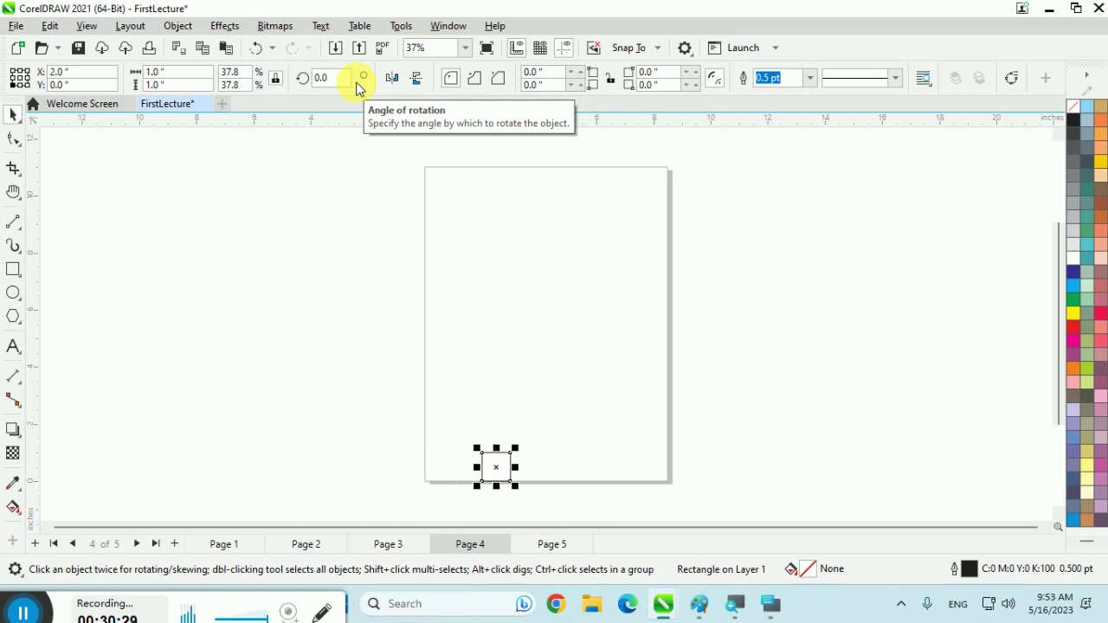
{"action": "key", "text": "Right"}
{"action": "key", "text": "Left"}
{"action": "key", "text": "Left"}
{"action": "key", "text": "Left"}
{"action": "key", "text": "Left"}
{"action": "key", "text": "Left"}
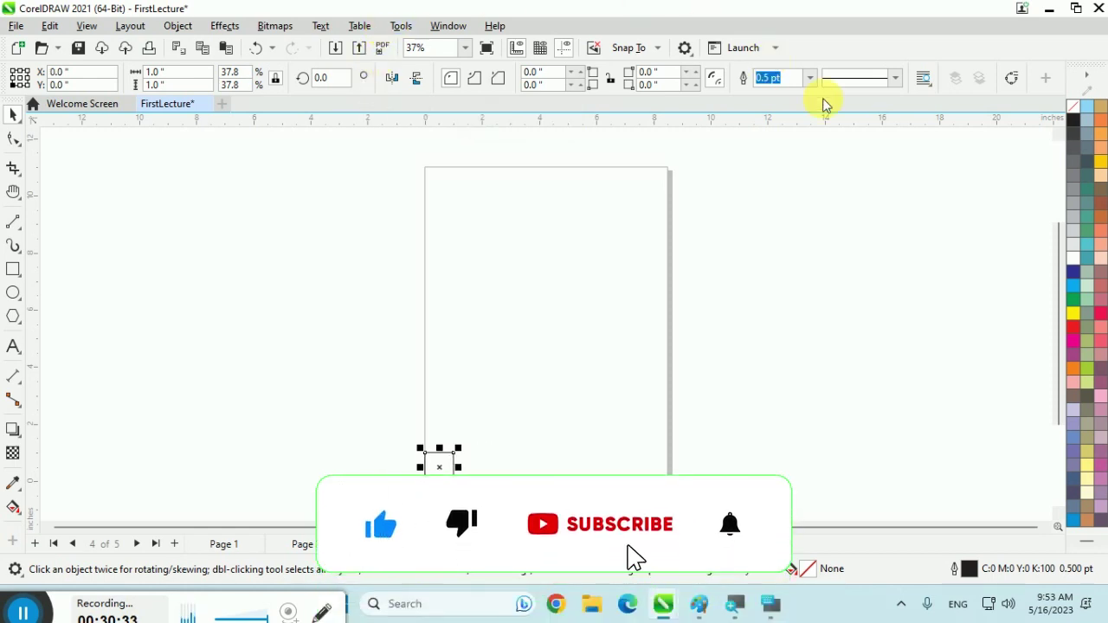
Deselect the square and set the document's nudge distance to 0.01 inch
{"action": "left_click", "coordinate": [601, 193]}
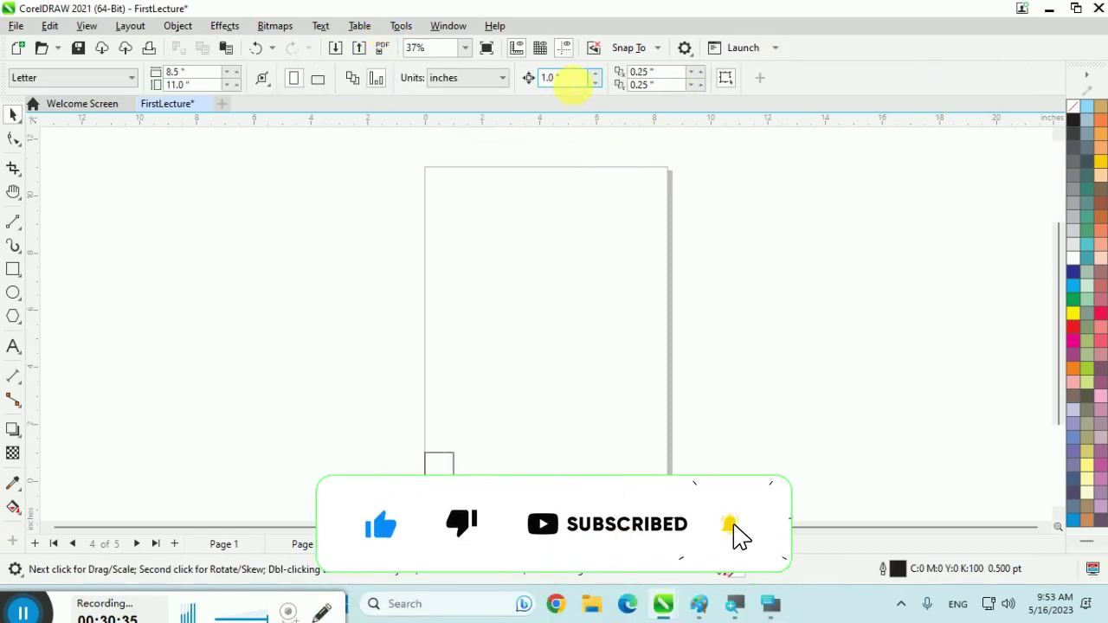
{"action": "left_click", "coordinate": [551, 78]}
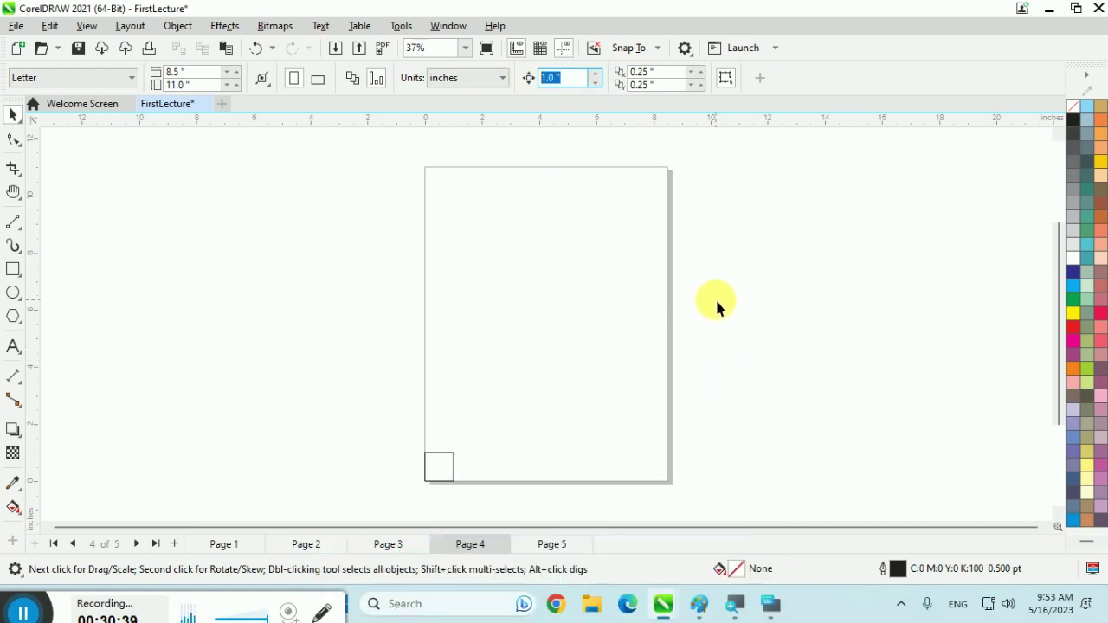
{"action": "type", "text": "0.01"}
{"action": "key", "text": "Return"}
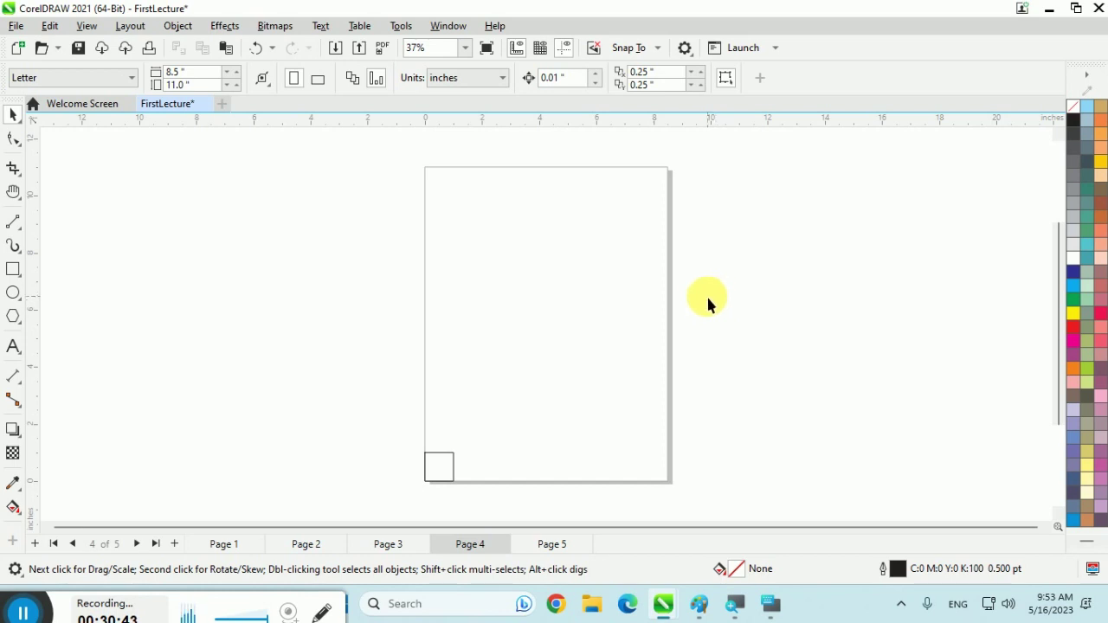
Select the square in the page's lower-left corner and move it horizontally to X 0.02 inches
{"action": "left_click", "coordinate": [554, 78]}
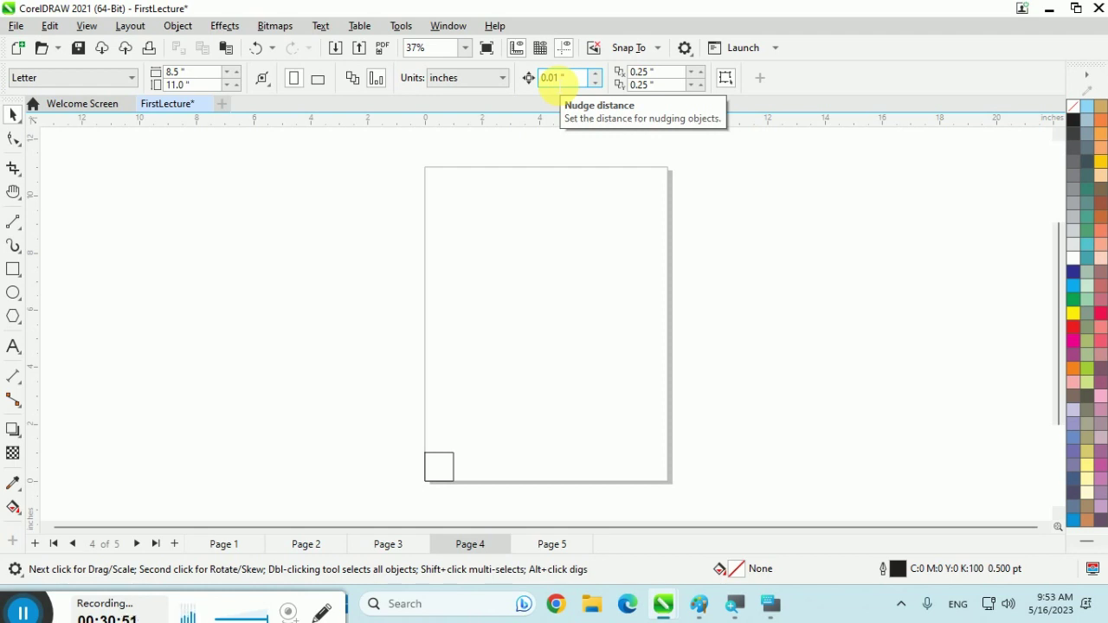
{"action": "left_click", "coordinate": [453, 465]}
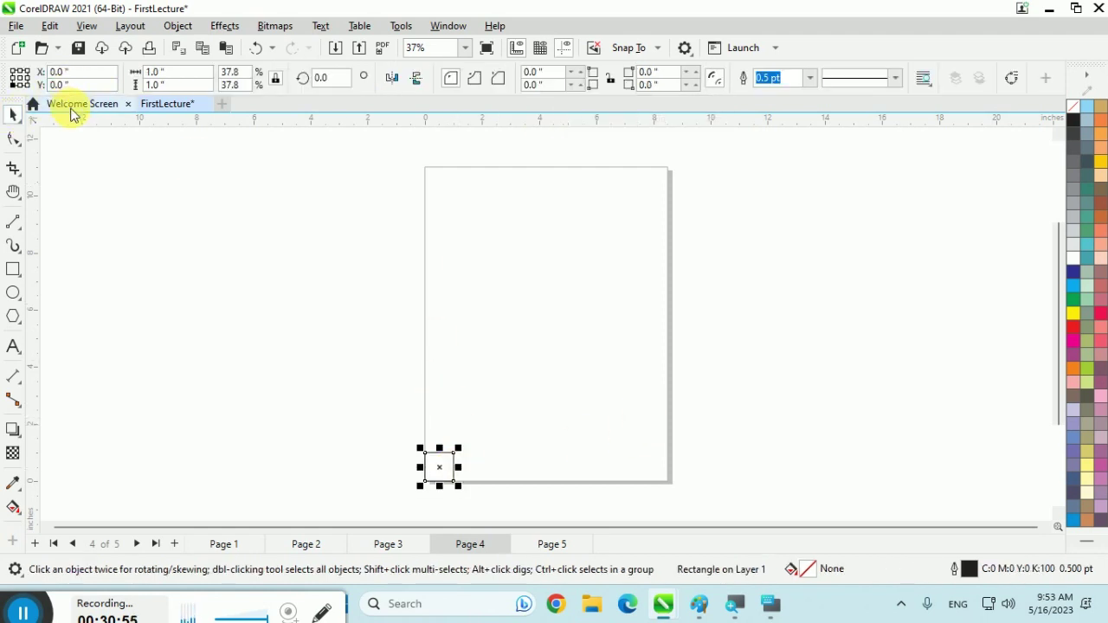
{"action": "left_click", "coordinate": [90, 73]}
{"action": "type", "text": "0.02"}
{"action": "key", "text": "Return"}
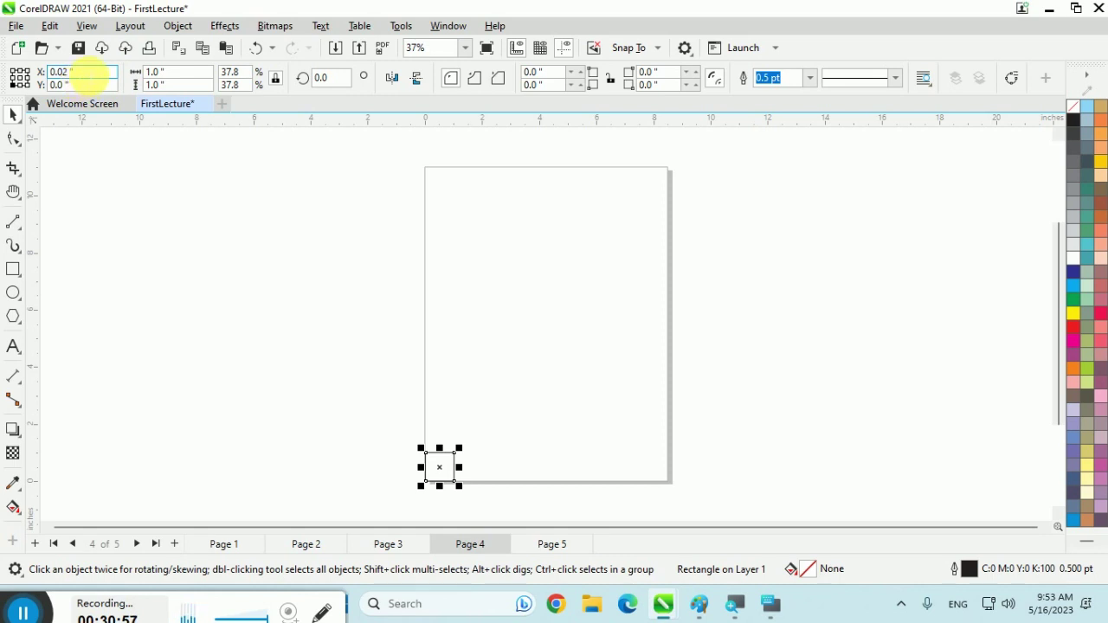